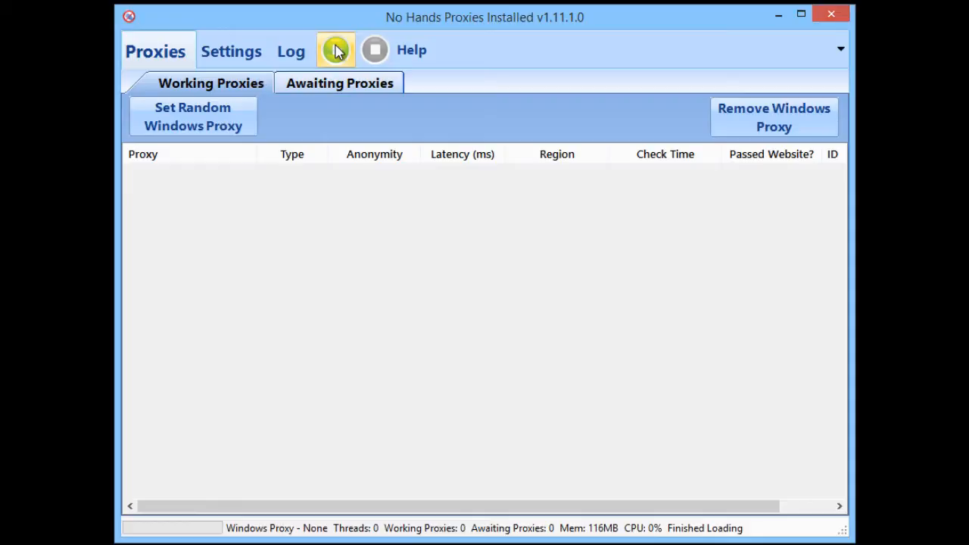
# - Start the proxy harvester, check the scraping activity in the work log, and return to the working proxies list
pyautogui.click(337, 51)
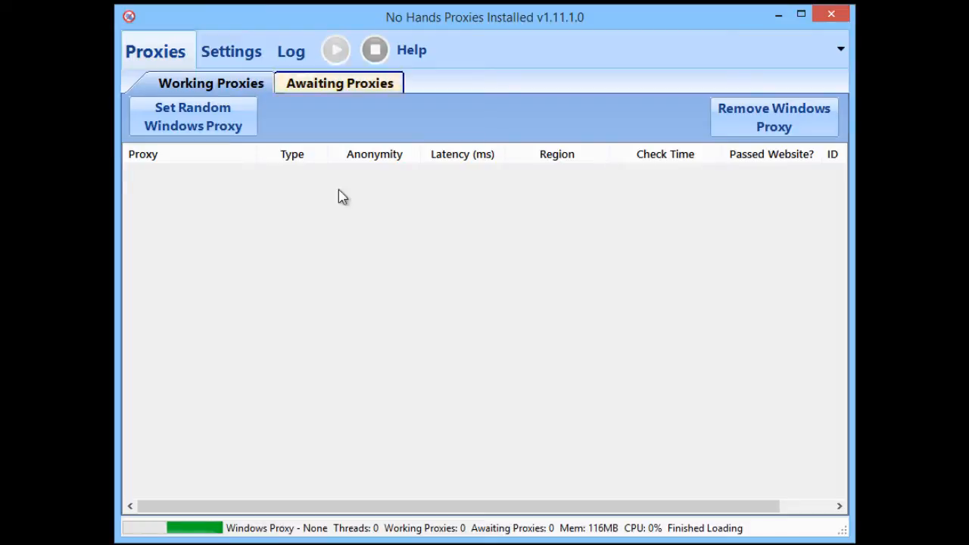
pyautogui.click(295, 53)
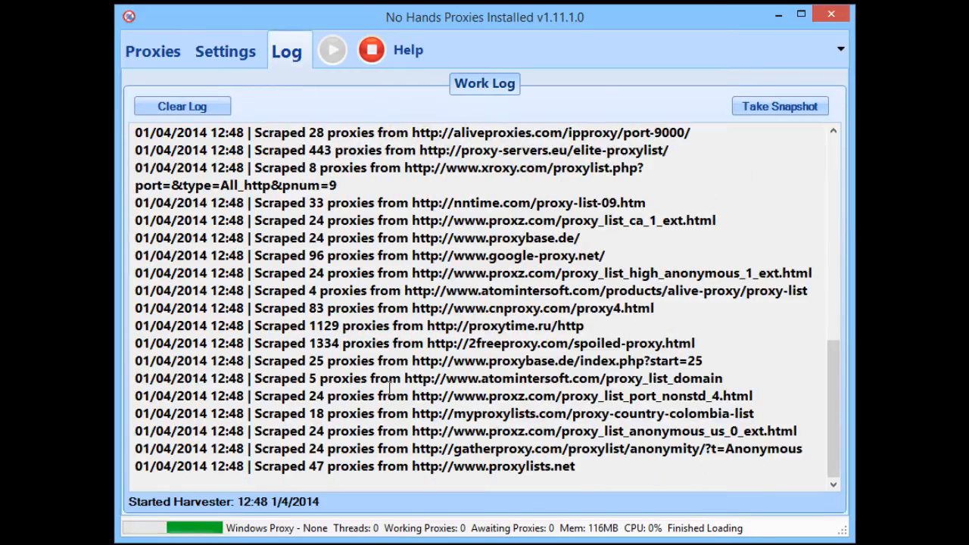
pyautogui.click(180, 60)
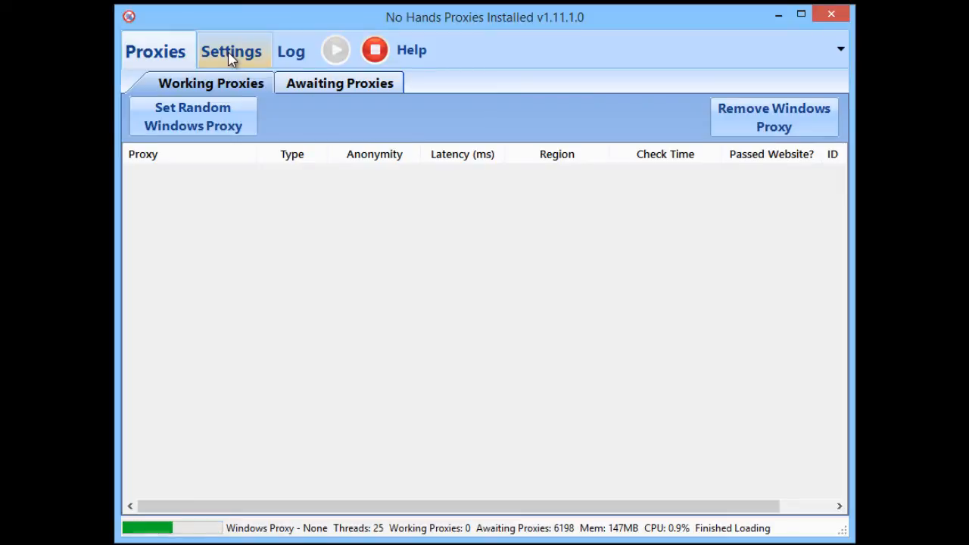
# - Set the Harvested Proxy Limit to 100 in the app settings, switching the Limit Harvested Proxies option on and off again
pyautogui.click(231, 58)
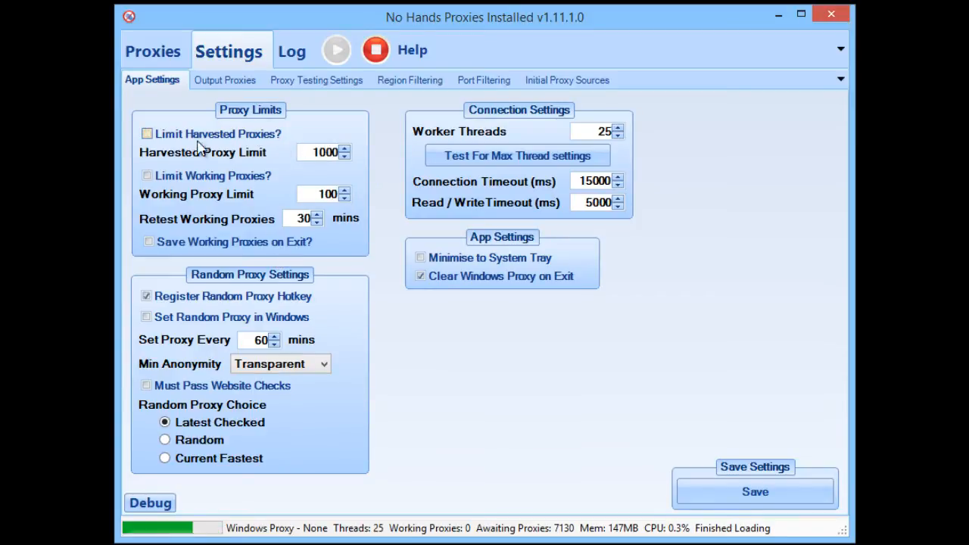
pyautogui.moveTo(331, 158)
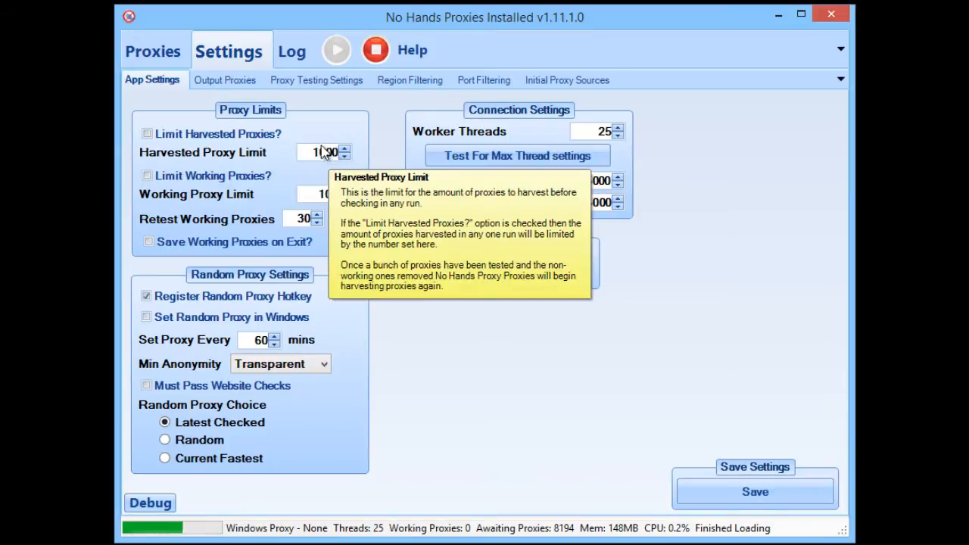
pyautogui.click(238, 136)
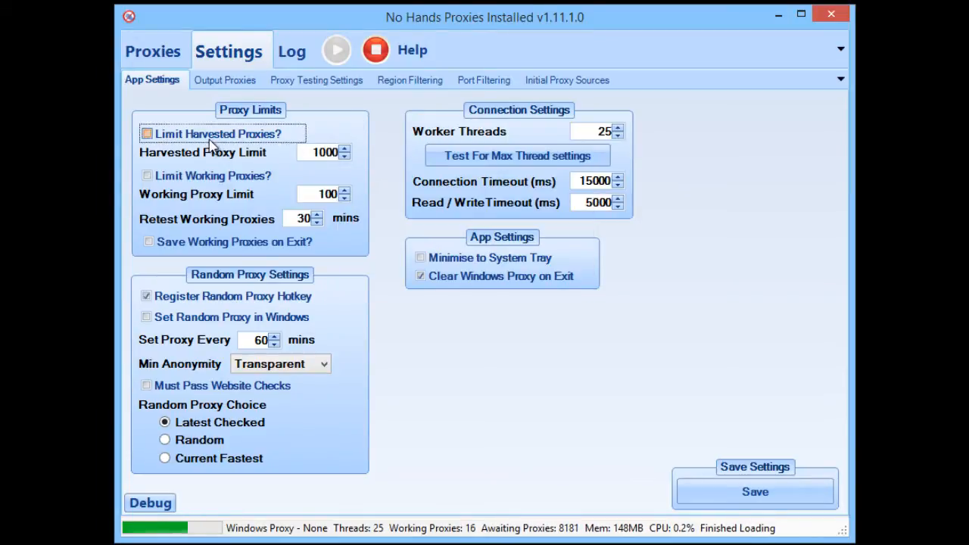
pyautogui.doubleClick(329, 153)
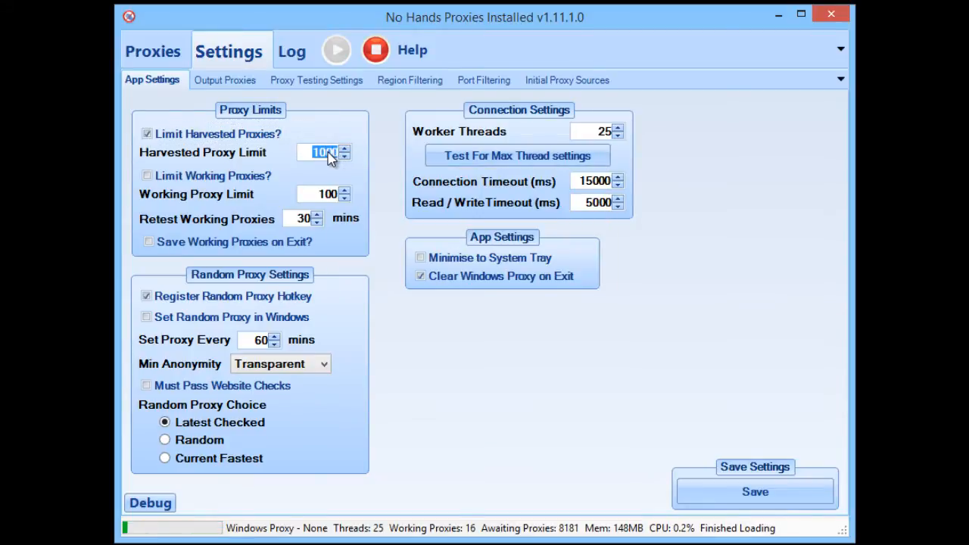
pyautogui.click(218, 136)
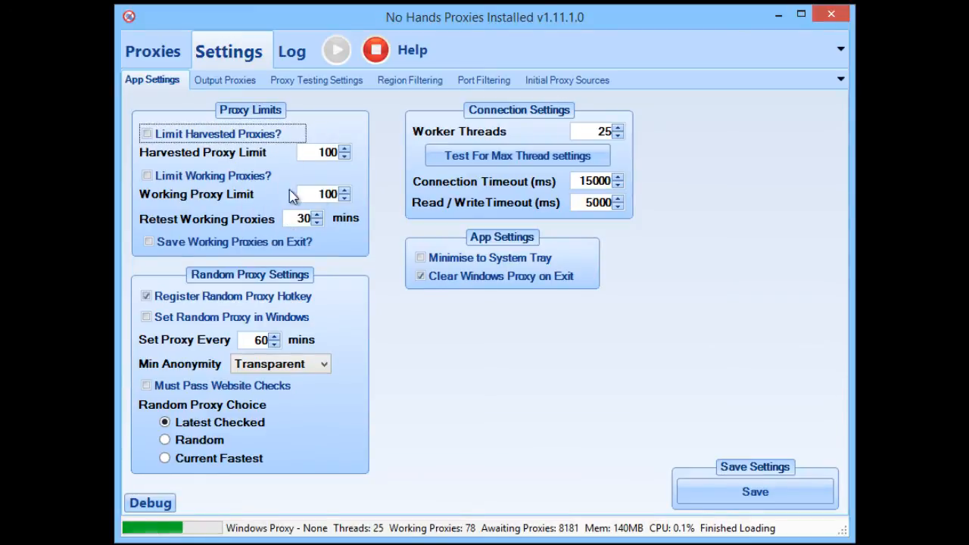
# - Enable saving of working proxies on exit in the proxy limits
pyautogui.doubleClick(297, 219)
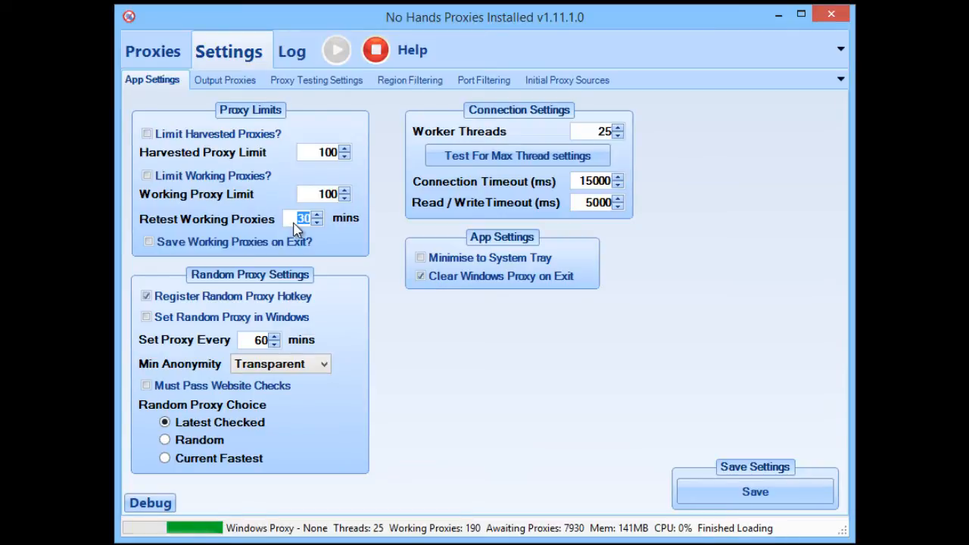
pyautogui.click(297, 242)
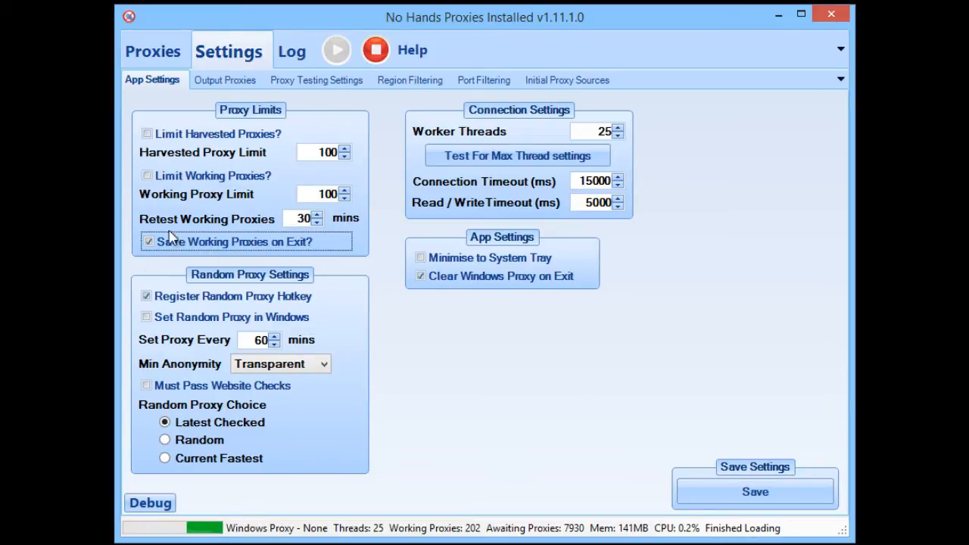
pyautogui.moveTo(169, 248)
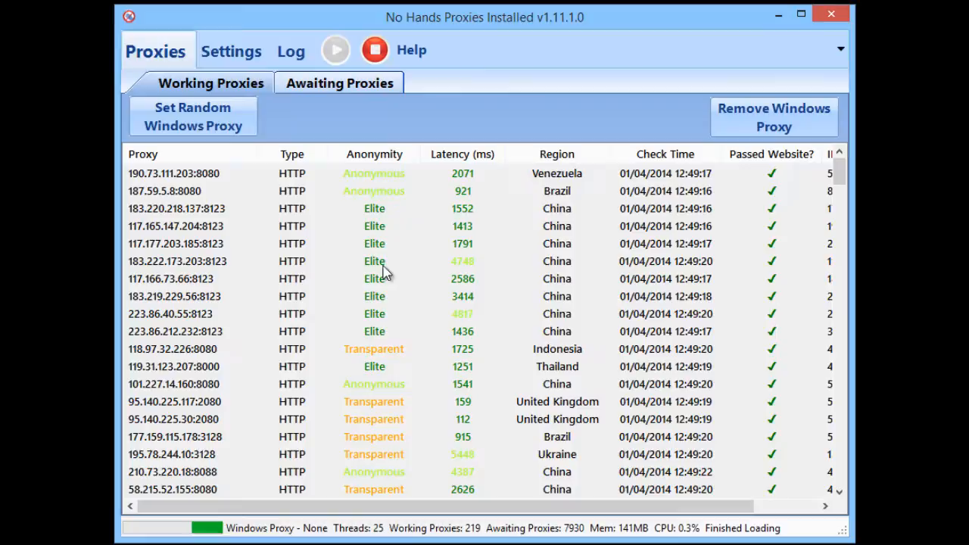
# - Look through the working proxies list and select the proxy 223.86.212.232:8123
pyautogui.click(155, 59)
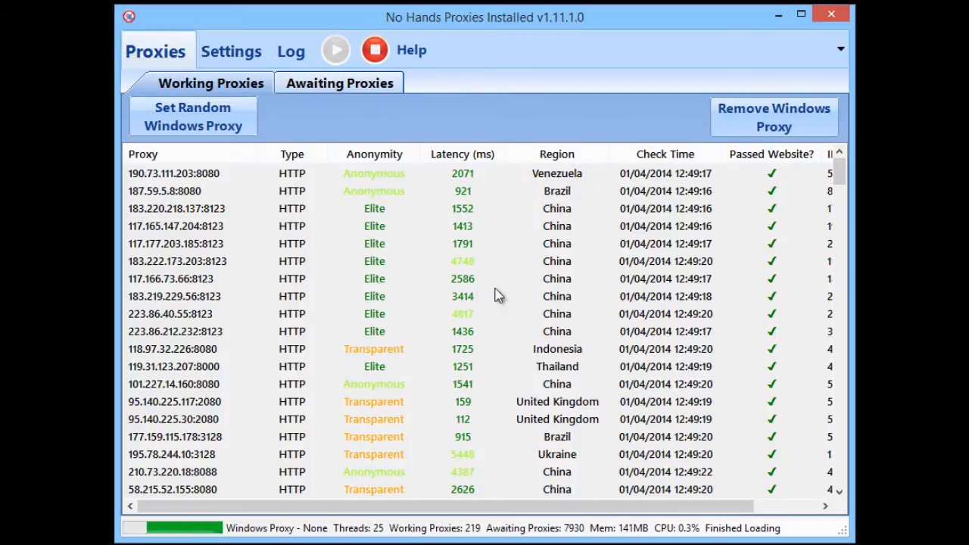
pyautogui.scroll(-20, 497, 295)
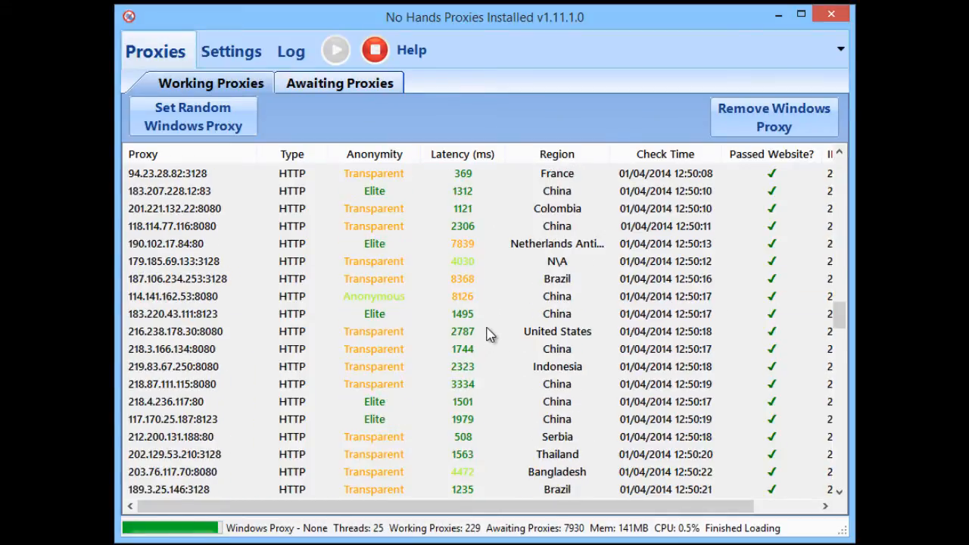
pyautogui.scroll(20, 488, 334)
pyautogui.click(482, 330)
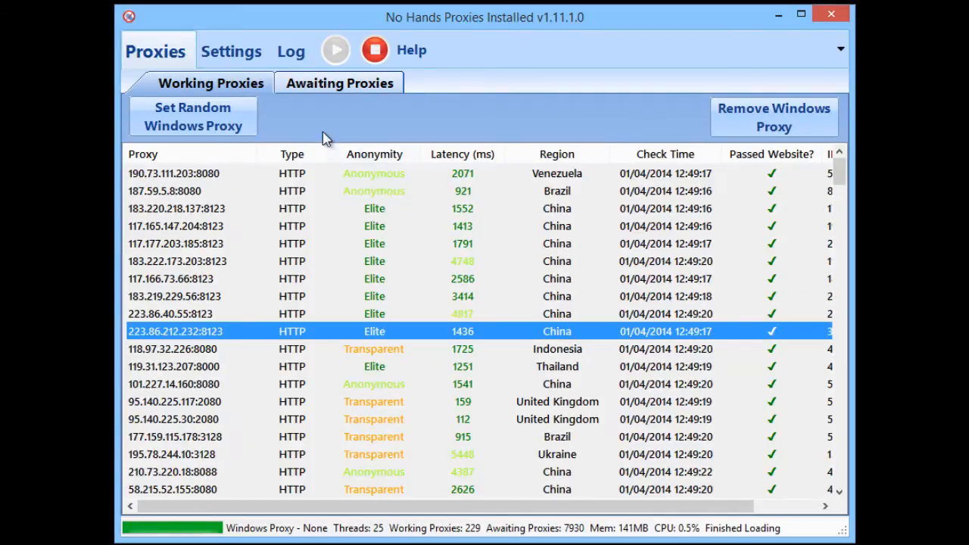
# - Try the Set Random Proxy in Windows option in the app settings, glance at the proxies view, and disable the option again
pyautogui.click(232, 52)
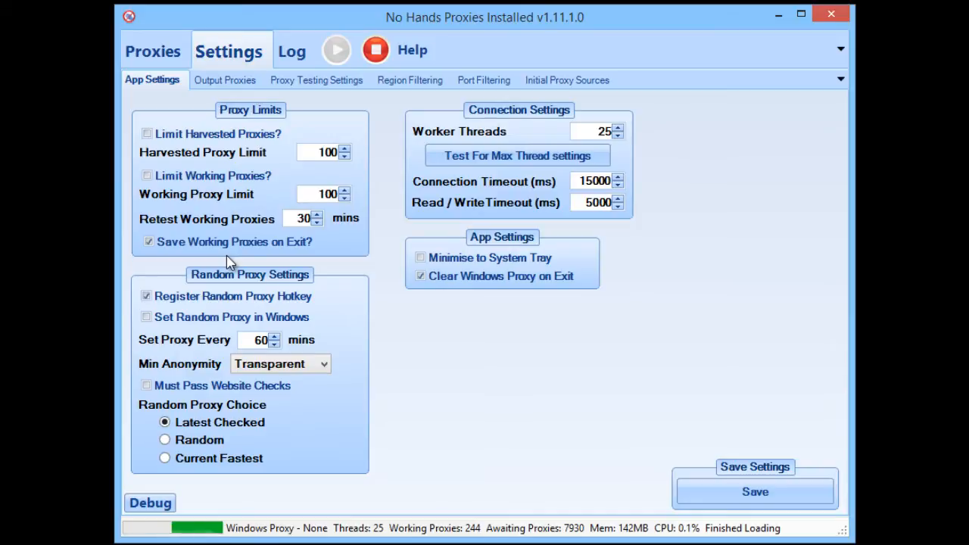
pyautogui.moveTo(263, 318)
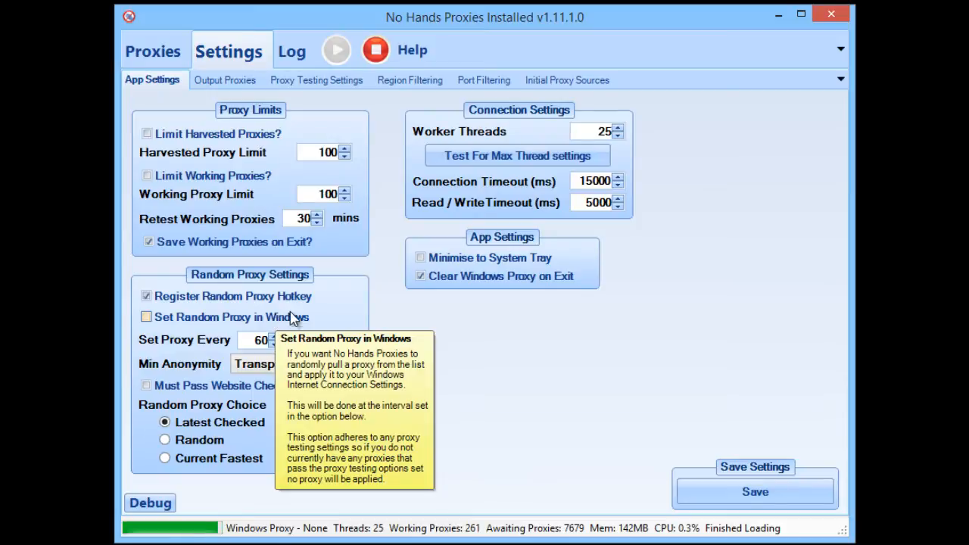
pyautogui.moveTo(210, 302)
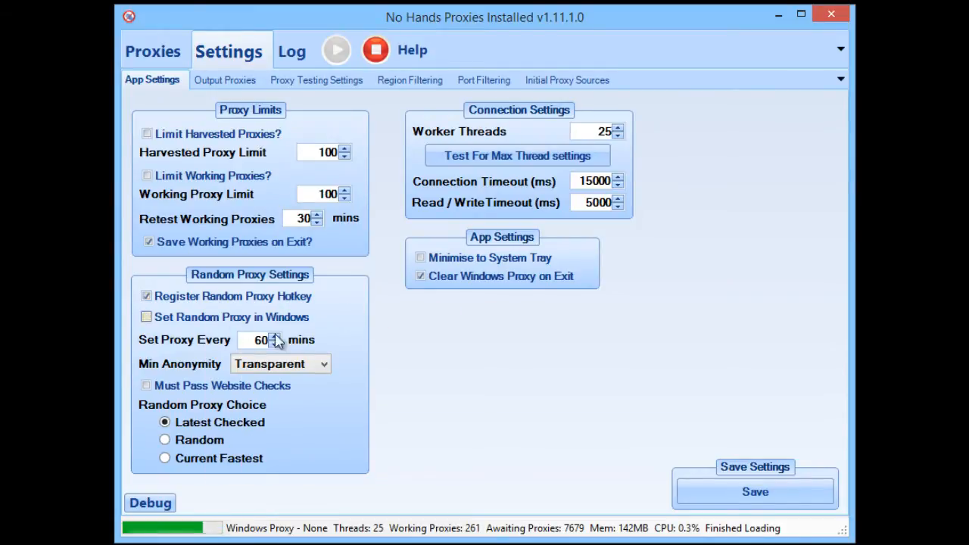
pyautogui.click(181, 324)
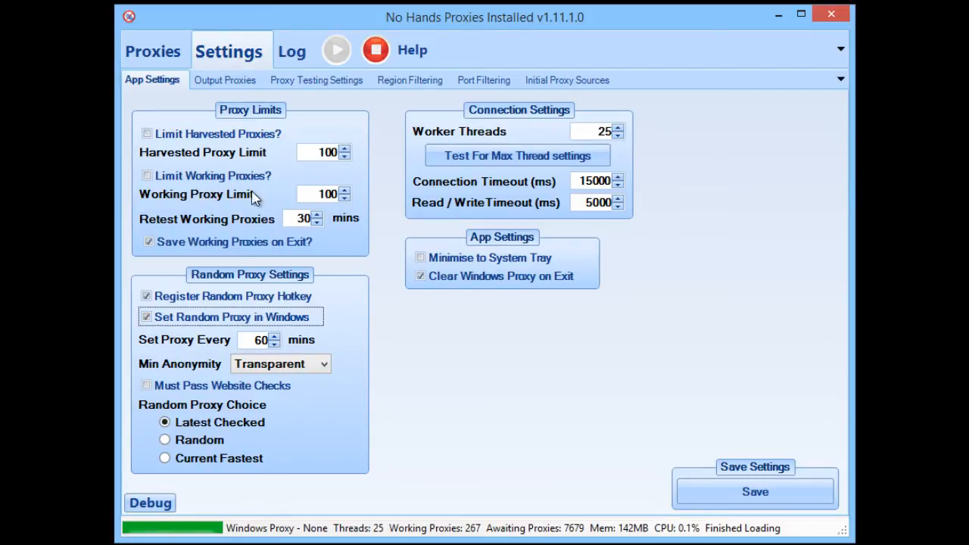
pyautogui.click(165, 53)
pyautogui.click(230, 57)
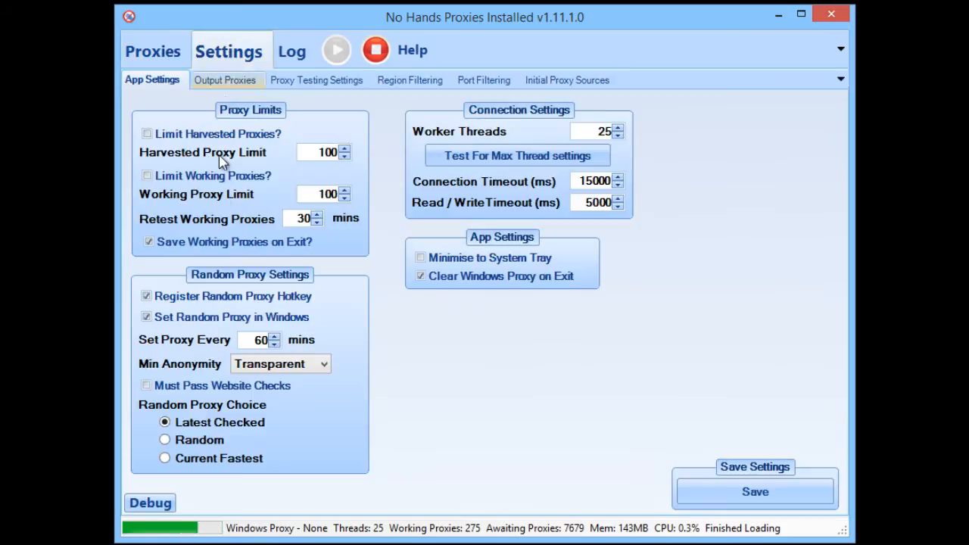
pyautogui.click(239, 321)
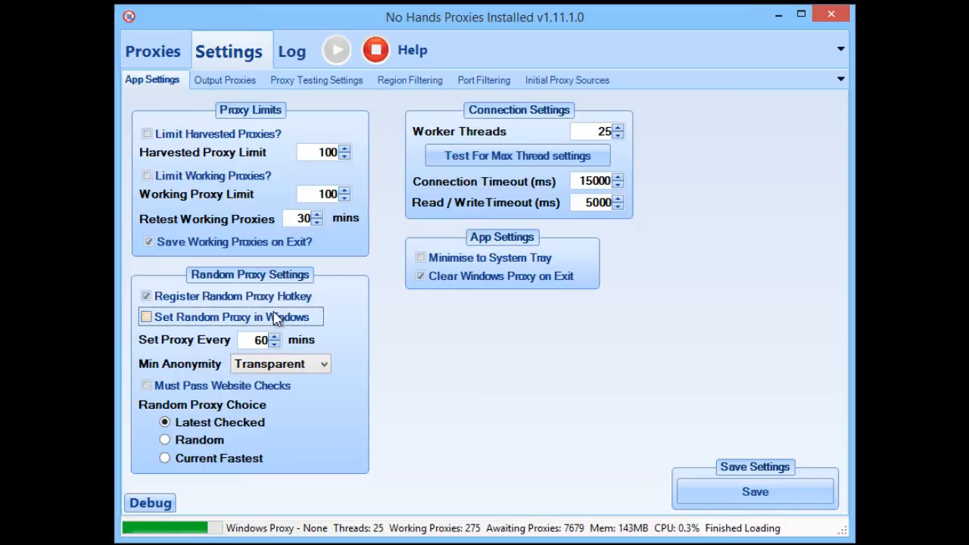
# - Review the minimum anonymity choices, keeping Transparent, and switch Must Pass Website Checks on and off again
pyautogui.moveTo(295, 377)
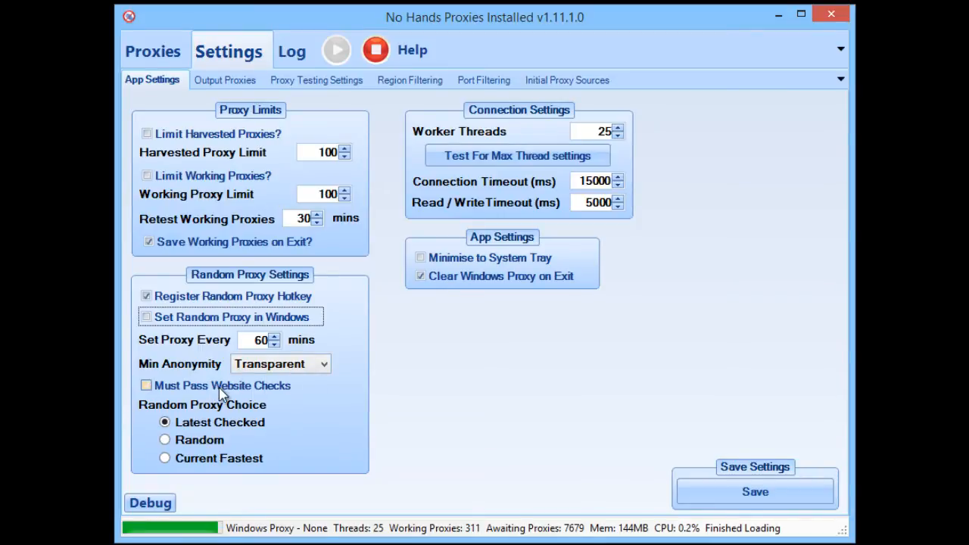
pyautogui.click(258, 364)
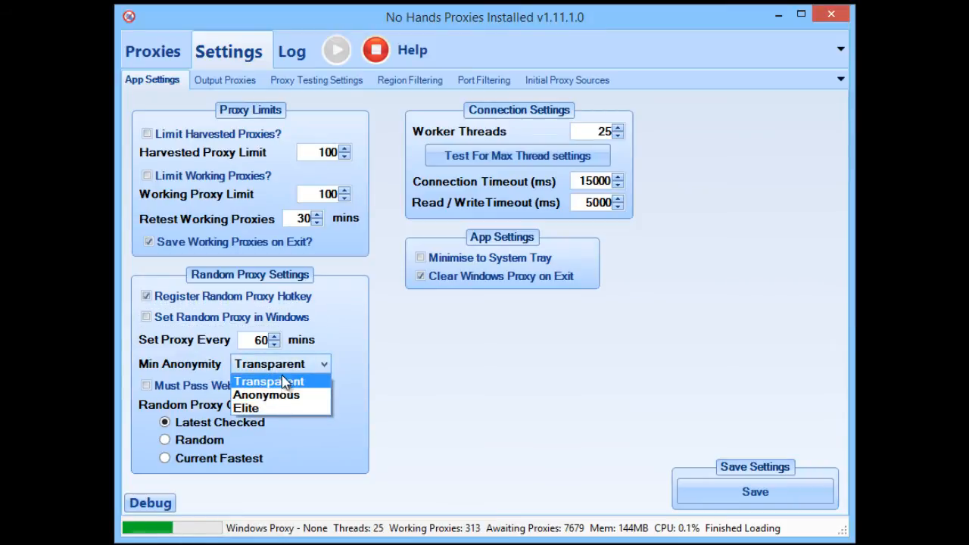
pyautogui.click(272, 381)
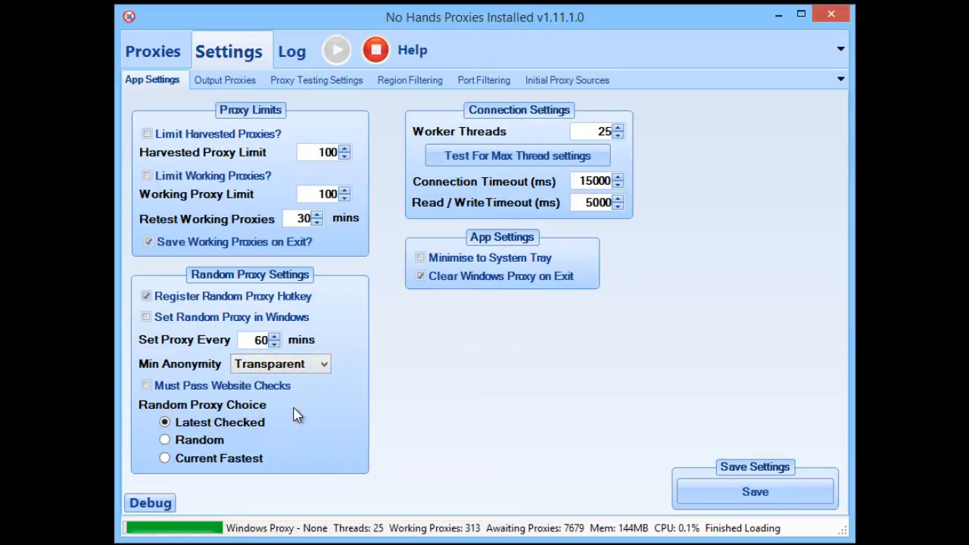
pyautogui.click(194, 387)
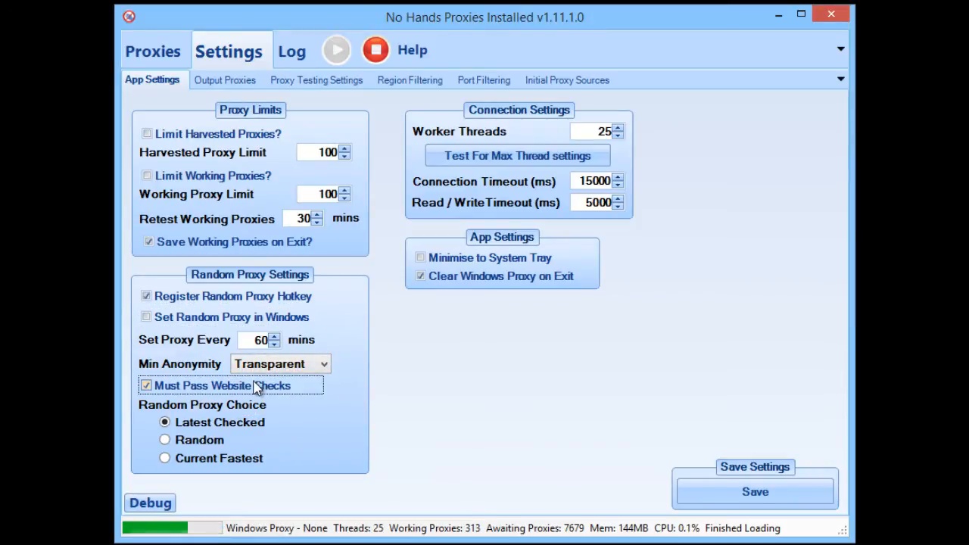
pyautogui.click(232, 384)
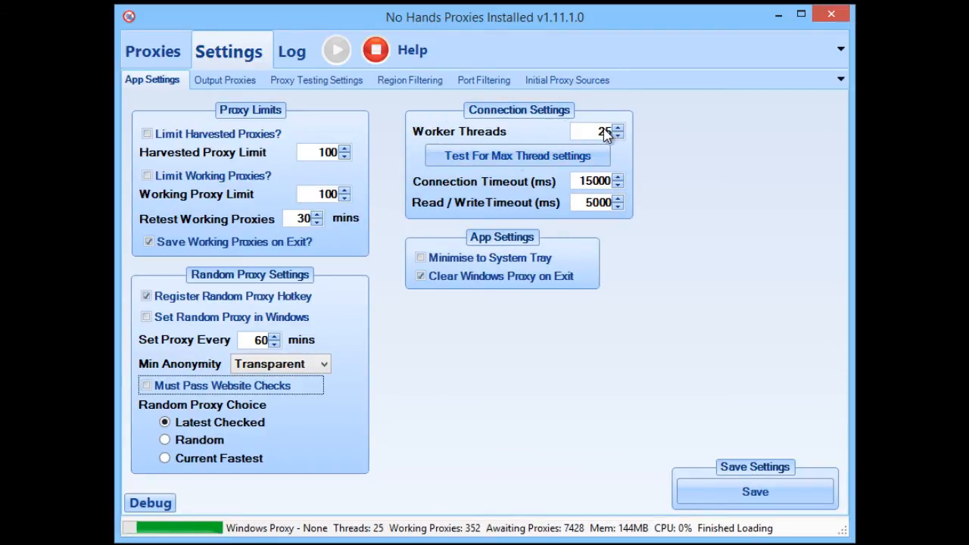
# - Run the maximum thread test from the connection settings and abort it
pyautogui.moveTo(617, 132)
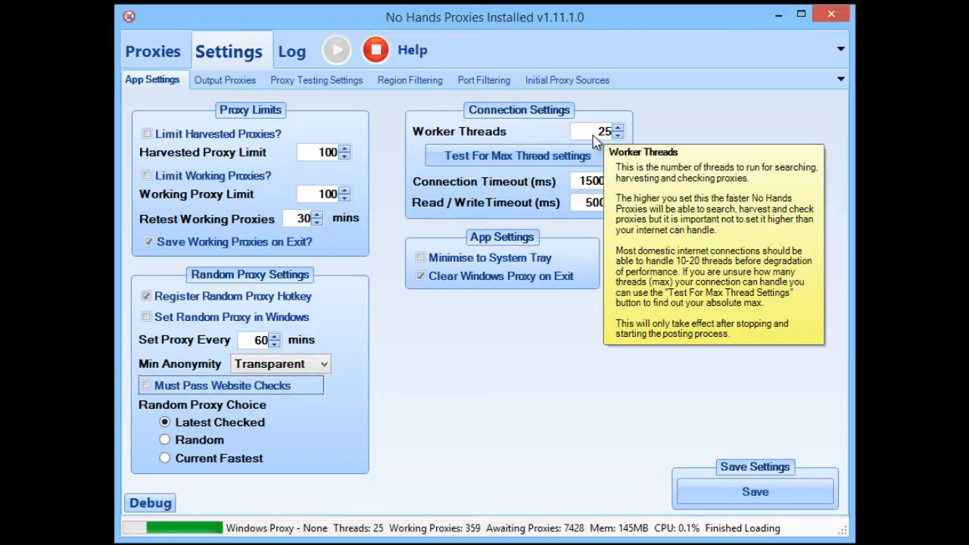
pyautogui.doubleClick(594, 135)
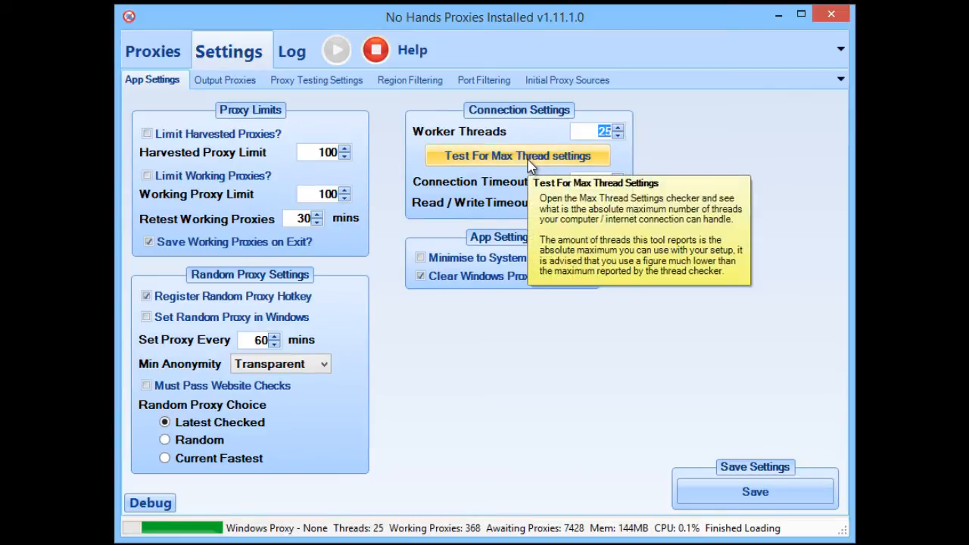
pyautogui.click(485, 159)
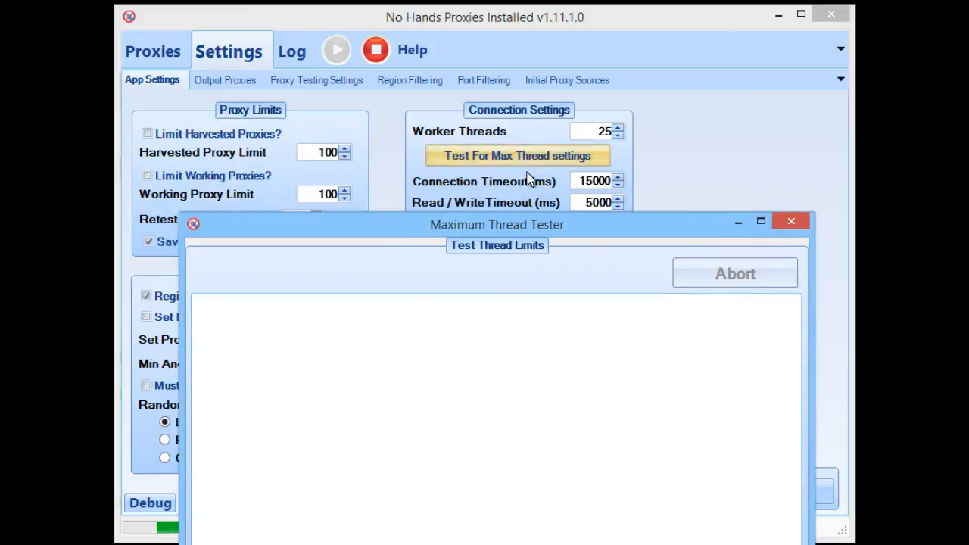
pyautogui.moveTo(518, 226); pyautogui.dragTo(505, 104)
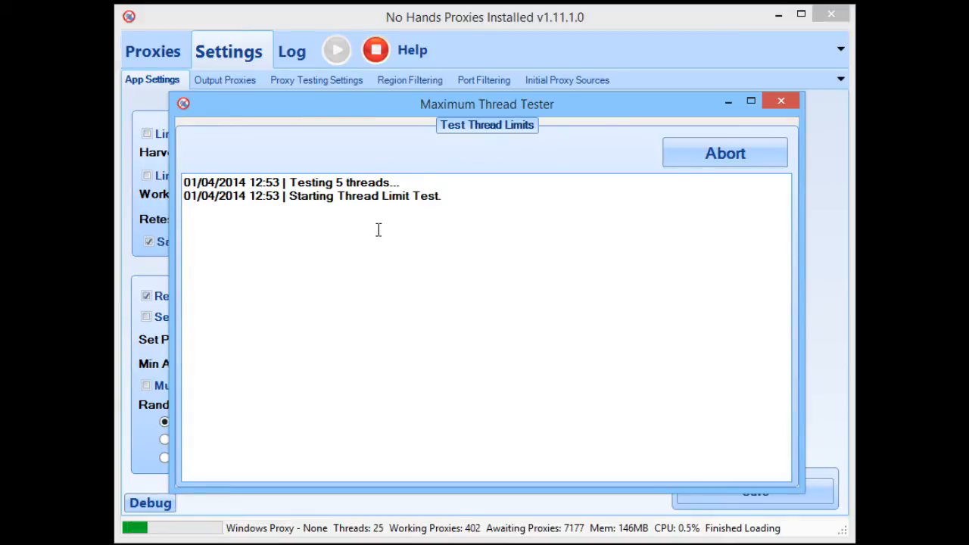
pyautogui.click(721, 162)
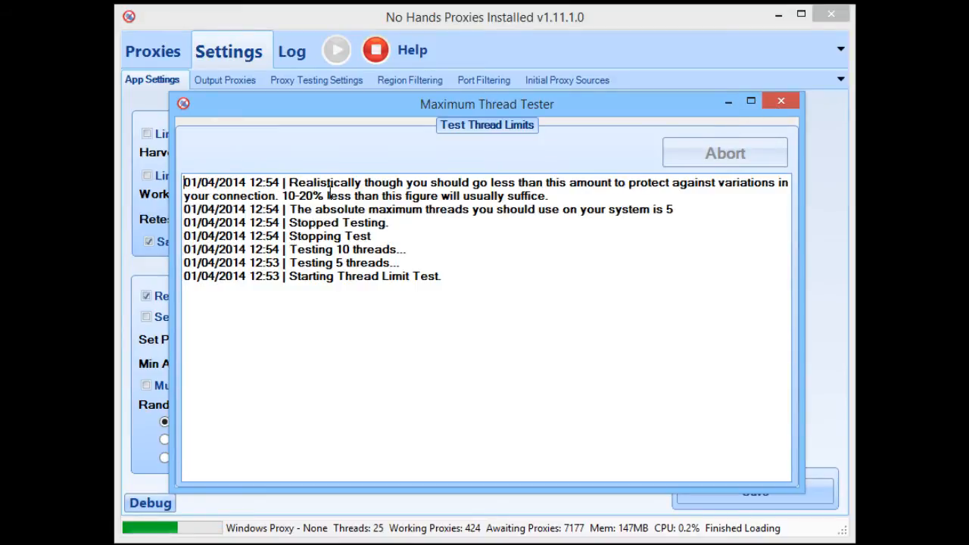
# - Examine the recommended absolute maximum thread count in the test log and close the Maximum Thread Tester
pyautogui.moveTo(679, 209); pyautogui.dragTo(563, 208)
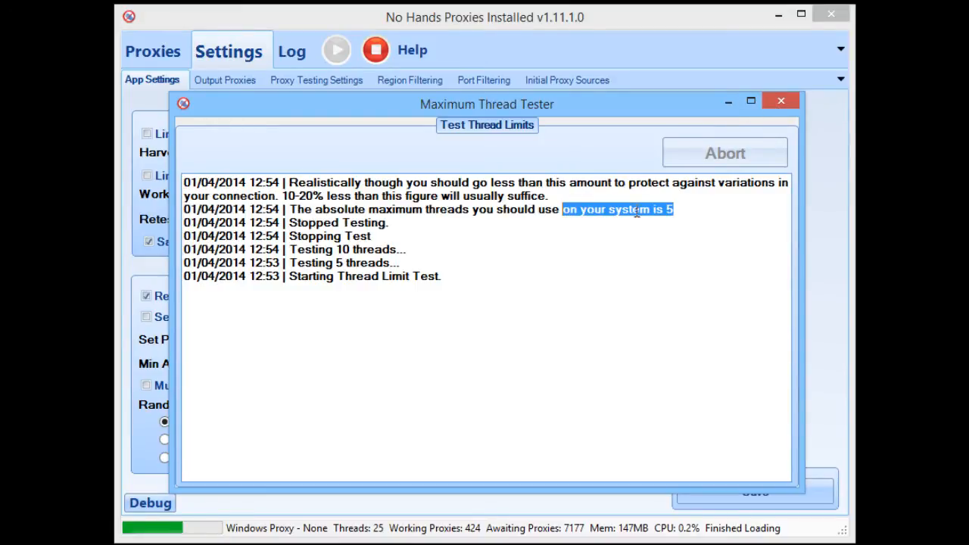
pyautogui.click(655, 209)
pyautogui.click(781, 100)
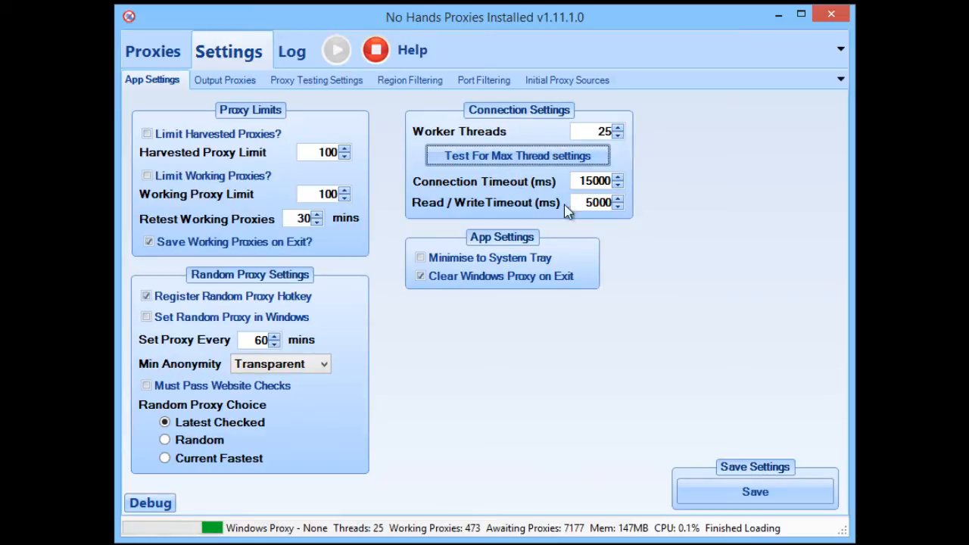
# - Enable Minimise to System Tray and minimise the application window
pyautogui.moveTo(606, 183)
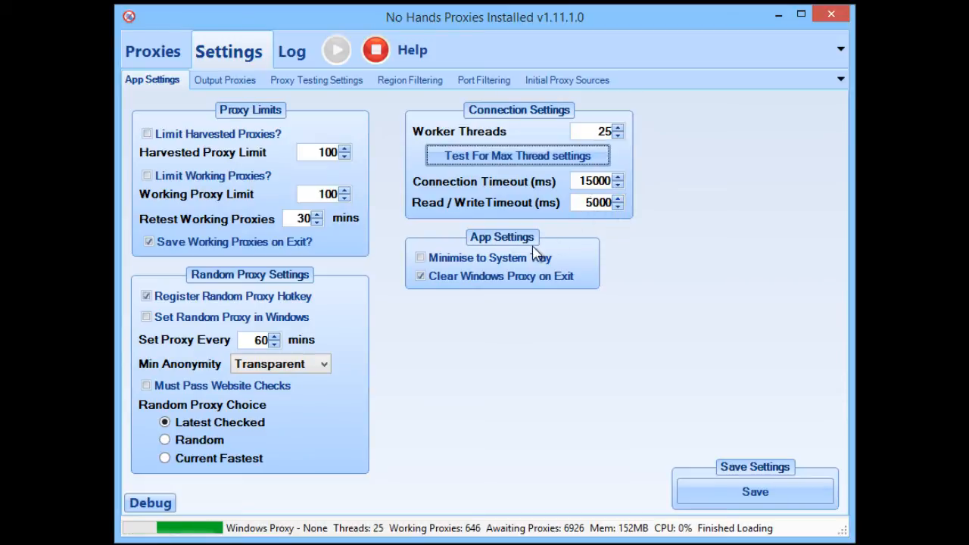
pyautogui.click(463, 261)
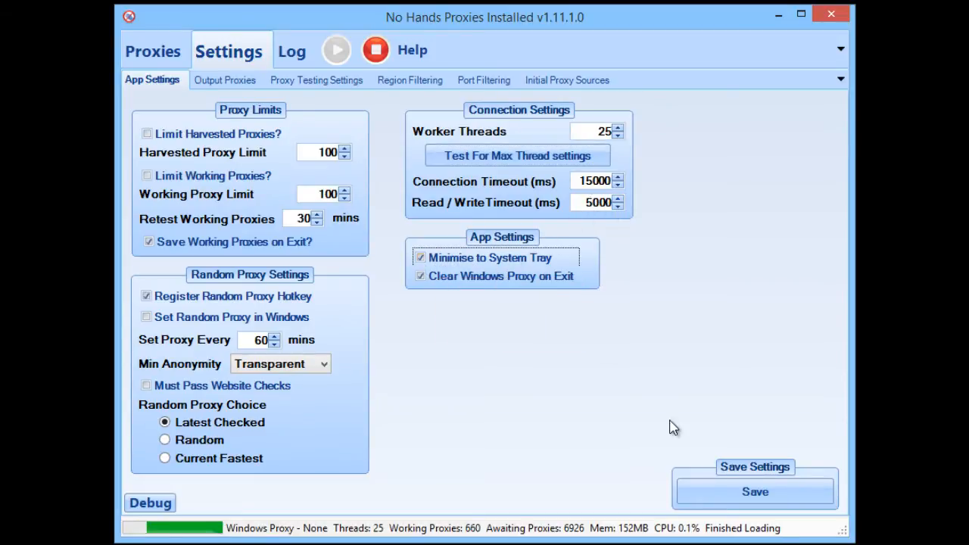
pyautogui.click(784, 21)
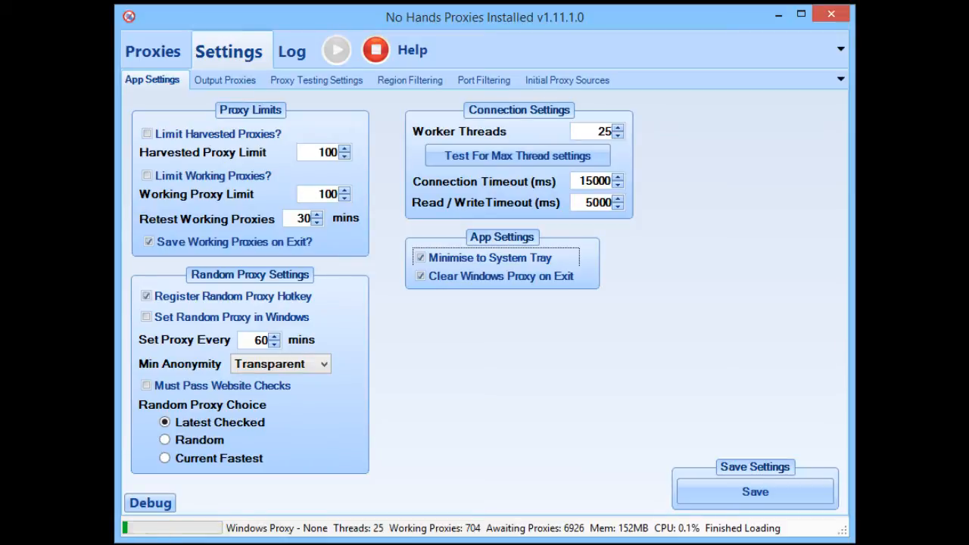
# - Disable Minimise to System Tray and read the description of Clear Windows Proxy on Exit
pyautogui.click(433, 257)
pyautogui.moveTo(431, 286)
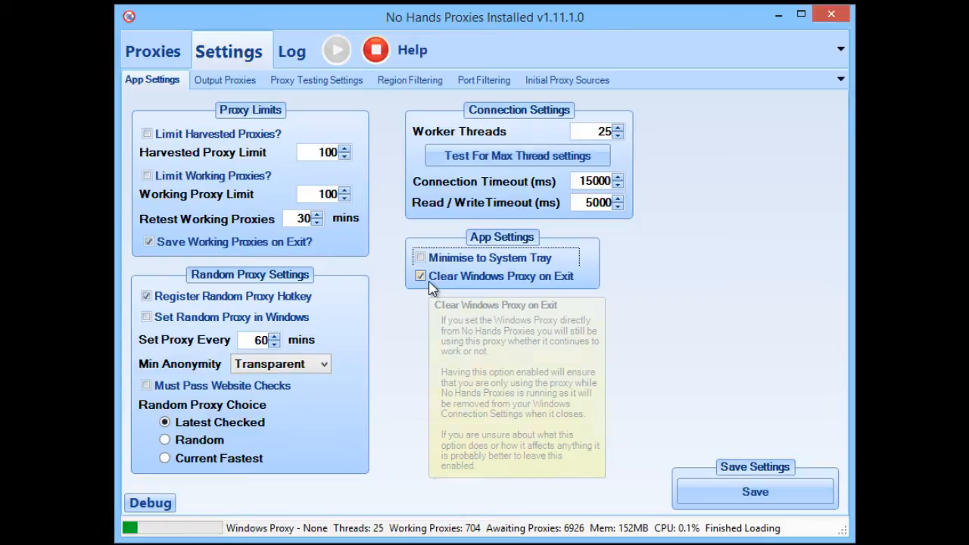
# - Check the Set Windows Proxy command on a working proxy without applying it, and return to the Clear Windows Proxy on Exit description
pyautogui.click(150, 59)
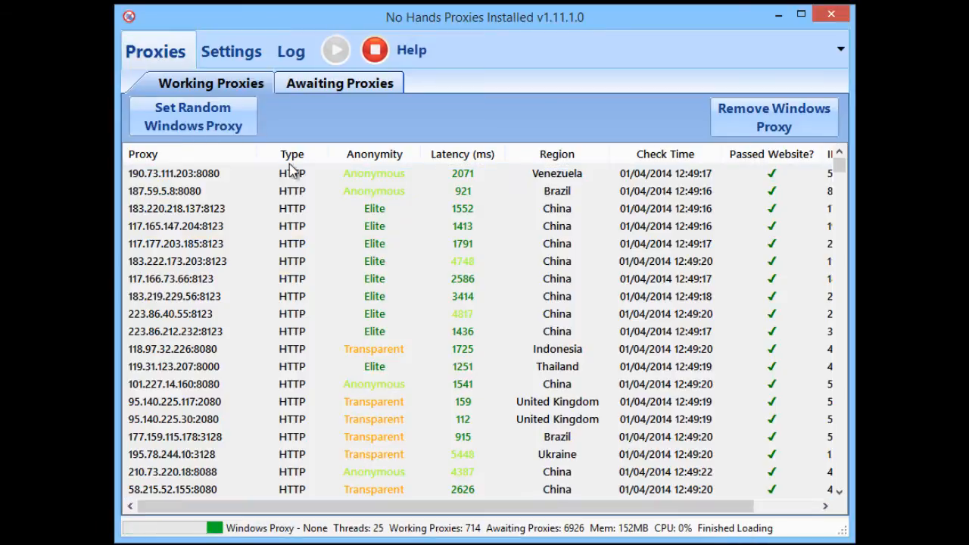
pyautogui.rightClick(334, 318)
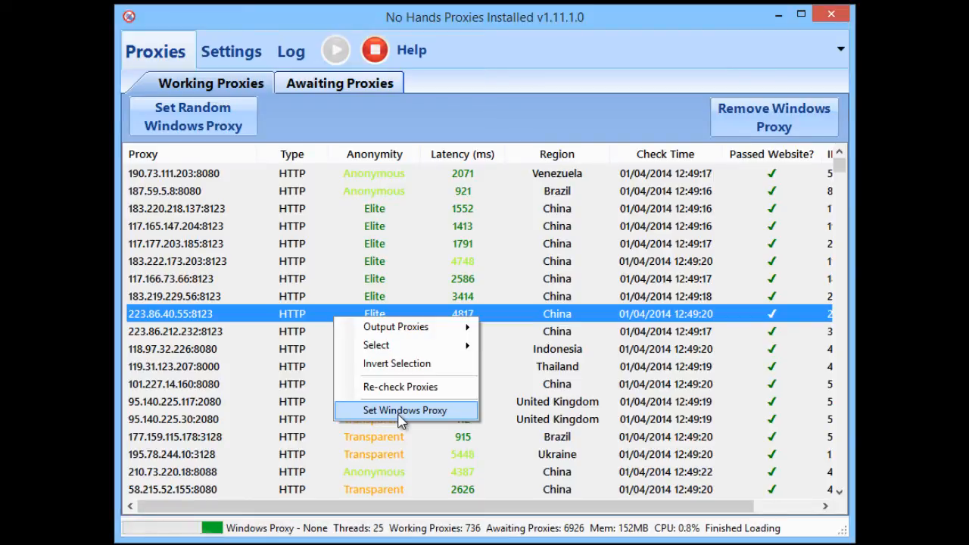
pyautogui.click(294, 209)
pyautogui.click(257, 61)
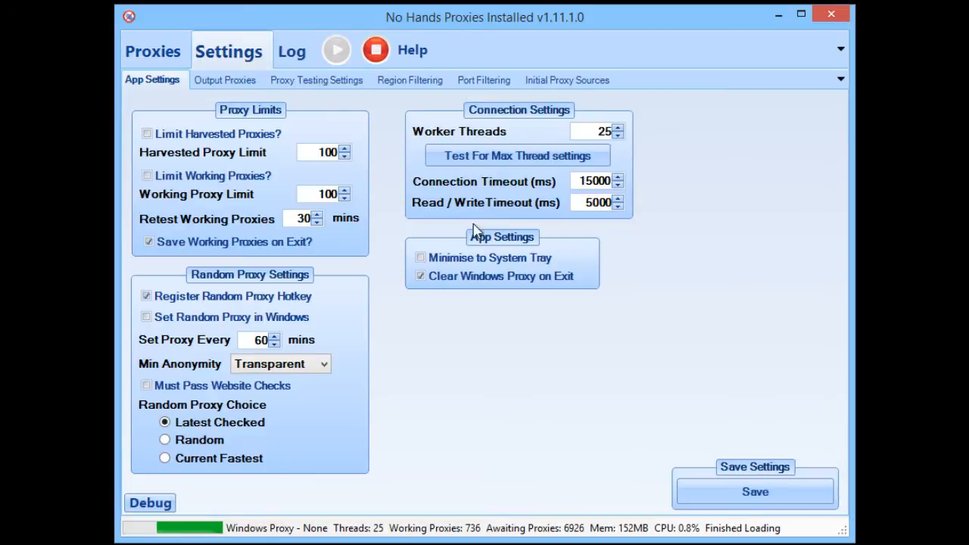
pyautogui.moveTo(465, 277)
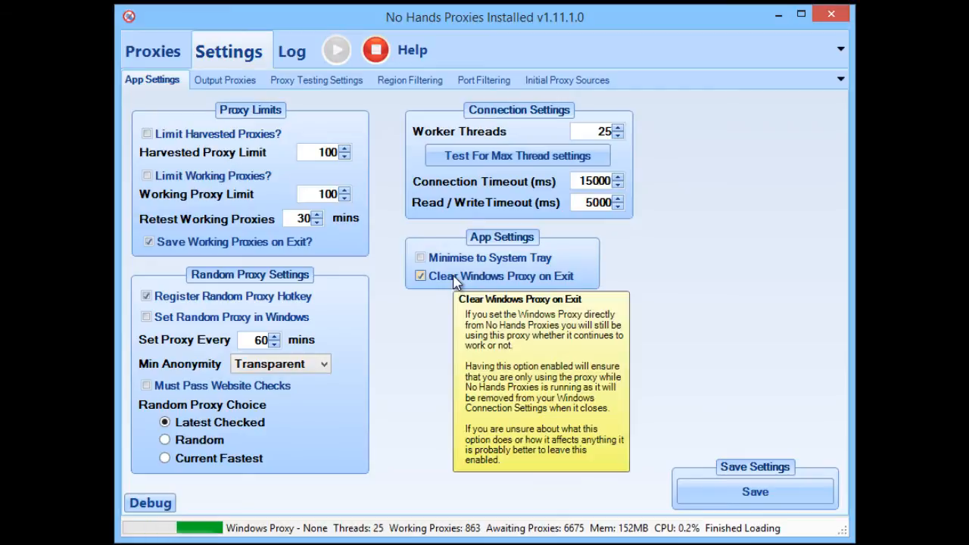
# - Review the local file, FTP and email output options, trying Output Proxies On Working List Updates and restoring the 15-minute interval
pyautogui.click(235, 84)
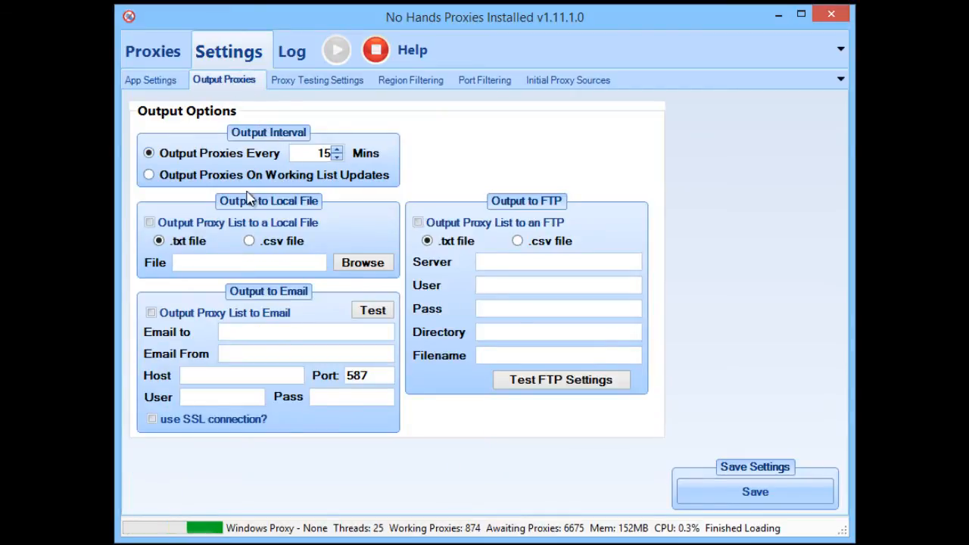
pyautogui.moveTo(256, 161)
pyautogui.click(151, 180)
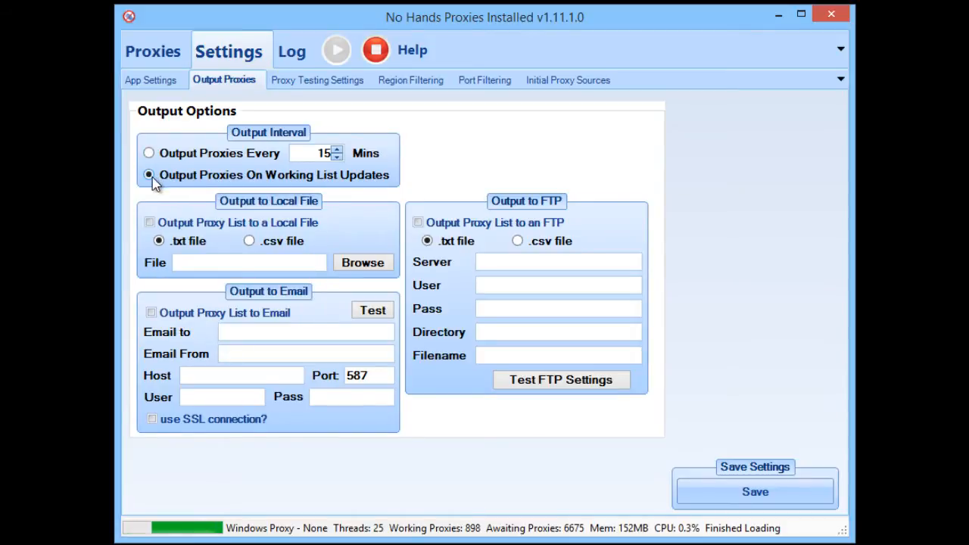
pyautogui.click(171, 156)
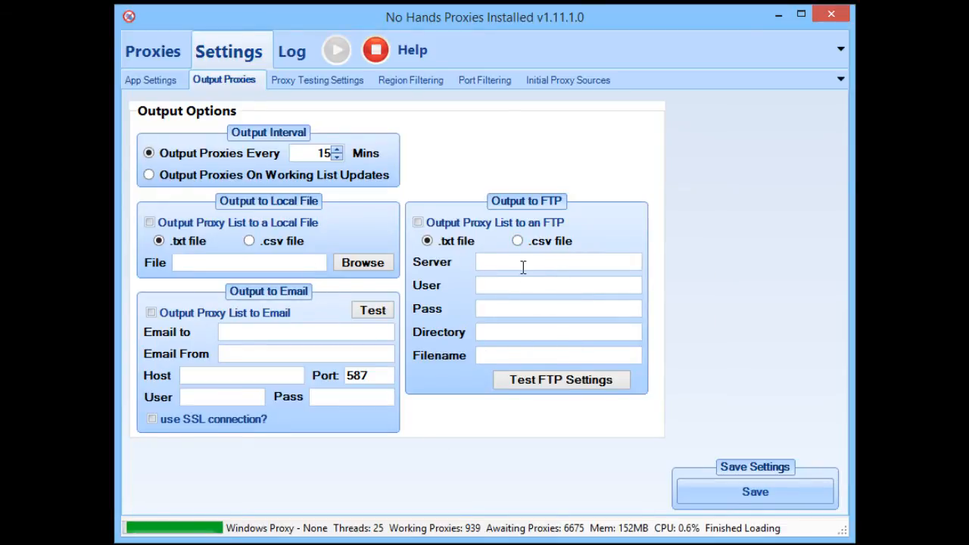
pyautogui.moveTo(523, 266)
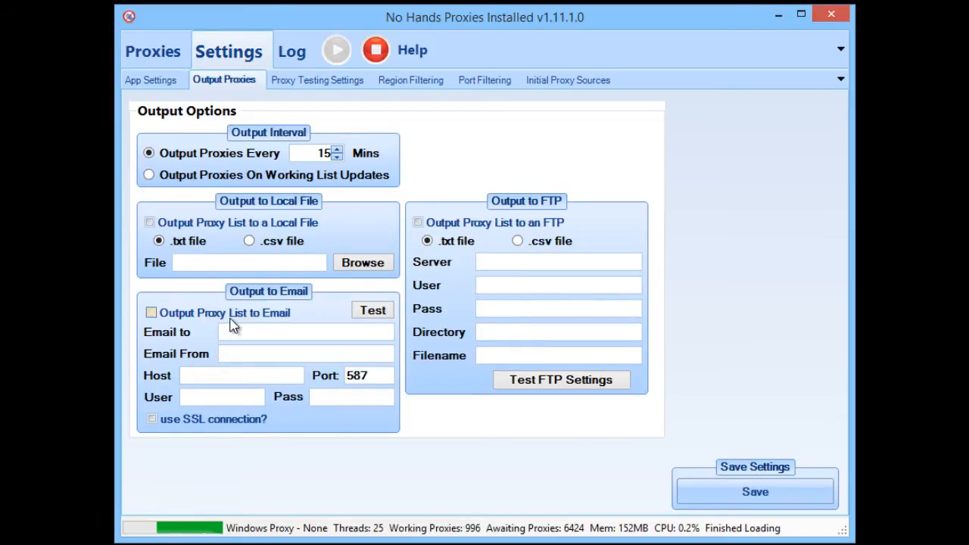
pyautogui.moveTo(277, 333)
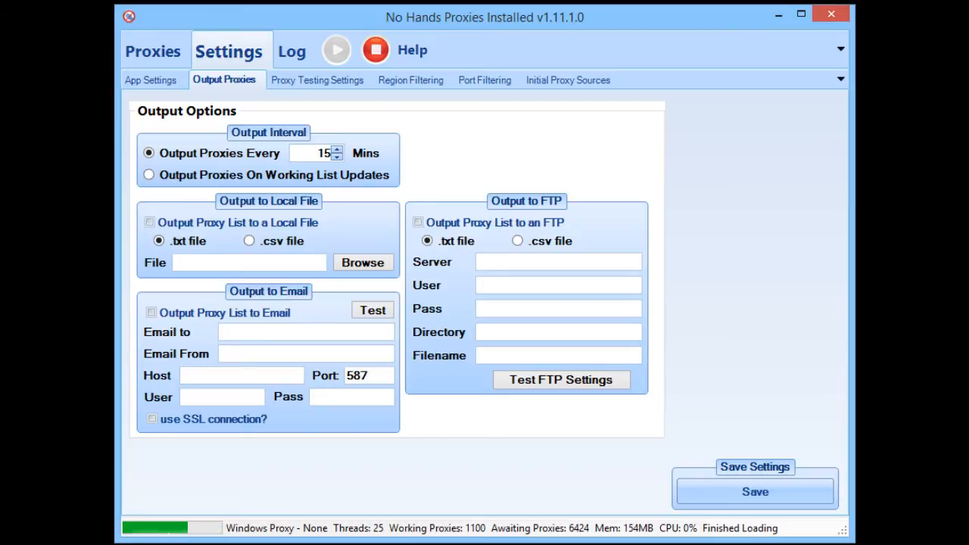
# - In the proxy testing settings, try enabling the checks for all websites except Google Search and clear them again
pyautogui.click(315, 81)
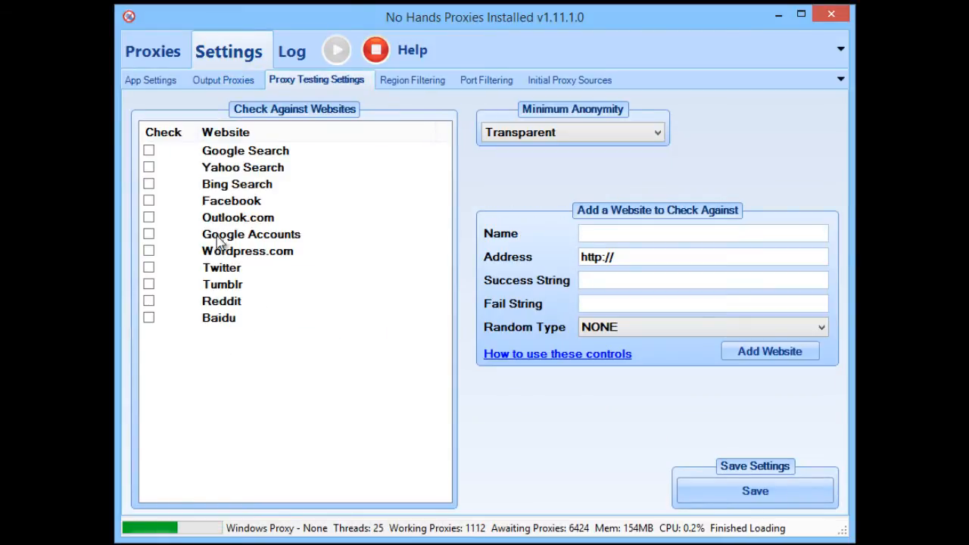
pyautogui.moveTo(234, 328); pyautogui.dragTo(204, 133)
pyautogui.click(211, 448)
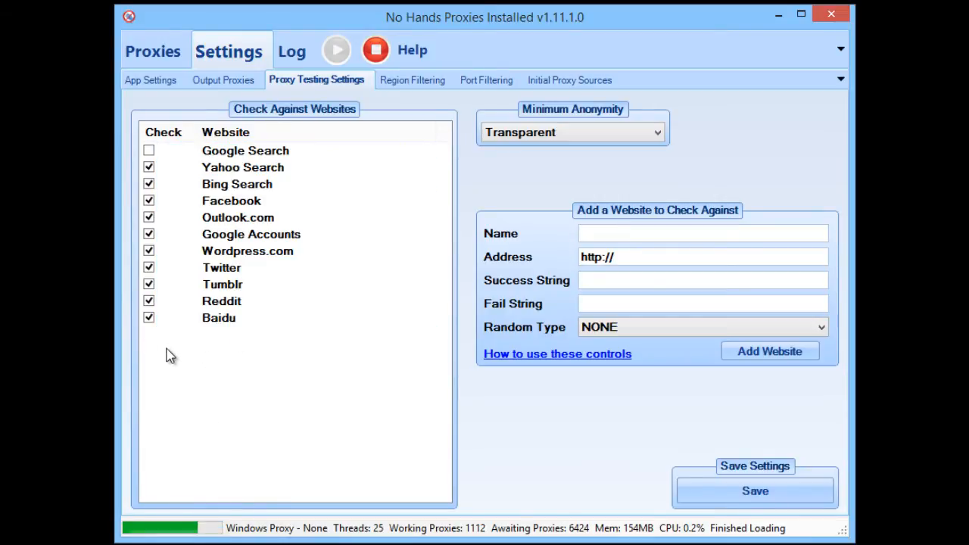
pyautogui.moveTo(166, 345); pyautogui.dragTo(145, 164)
pyautogui.click(146, 167)
pyautogui.click(208, 360)
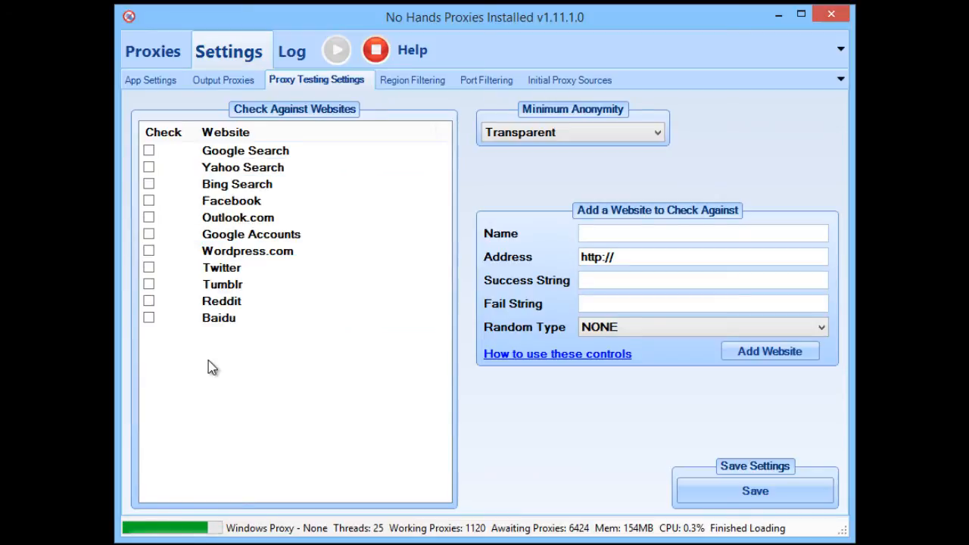
# - Switch the Google Search check on and off, and enable the Facebook check instead
pyautogui.click(149, 151)
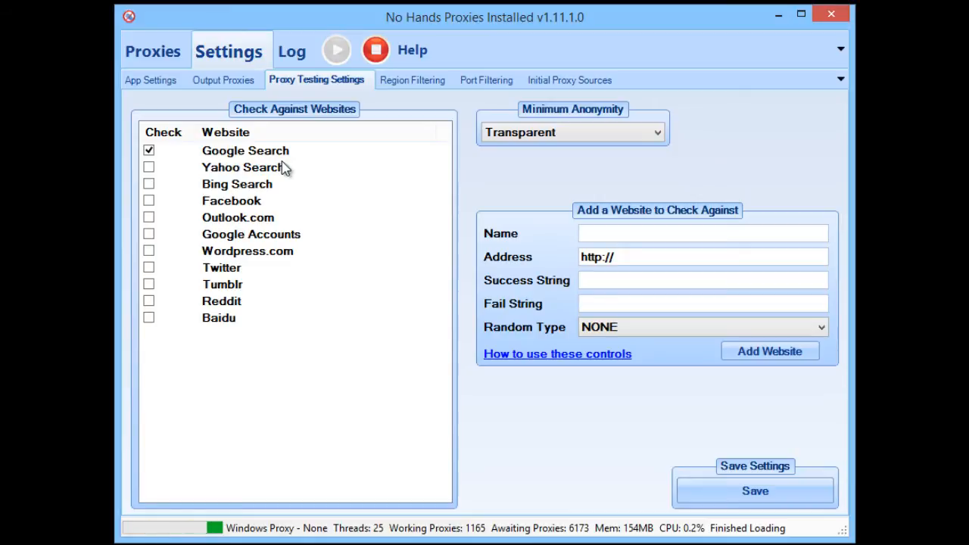
pyautogui.click(148, 151)
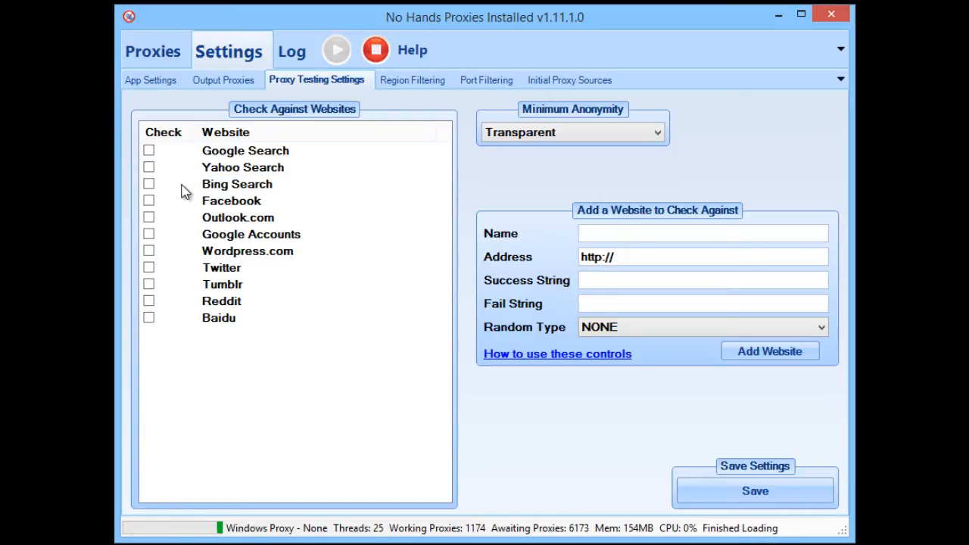
pyautogui.click(149, 201)
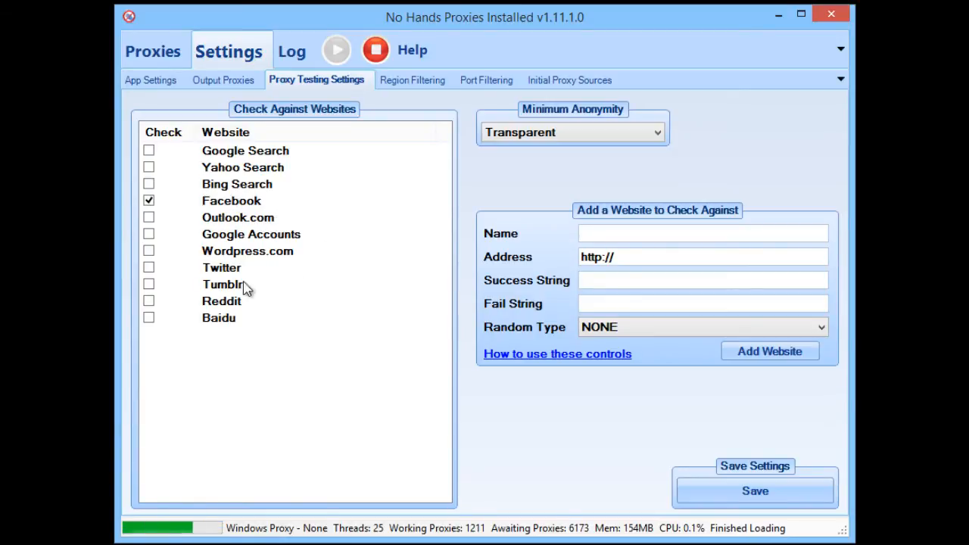
# - Try Anonymous and Elite as the minimum anonymity for proxy testing, and set it back to Transparent
pyautogui.click(601, 132)
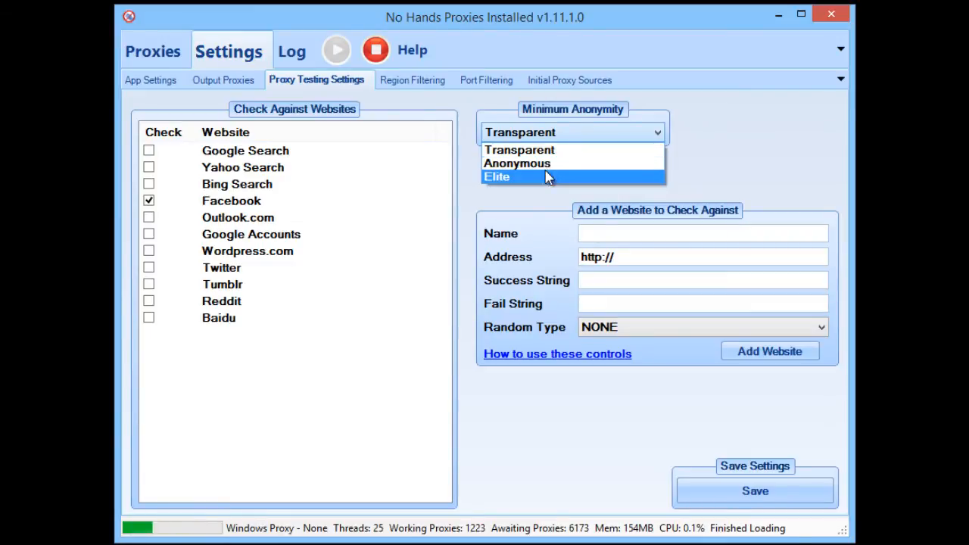
pyautogui.click(704, 146)
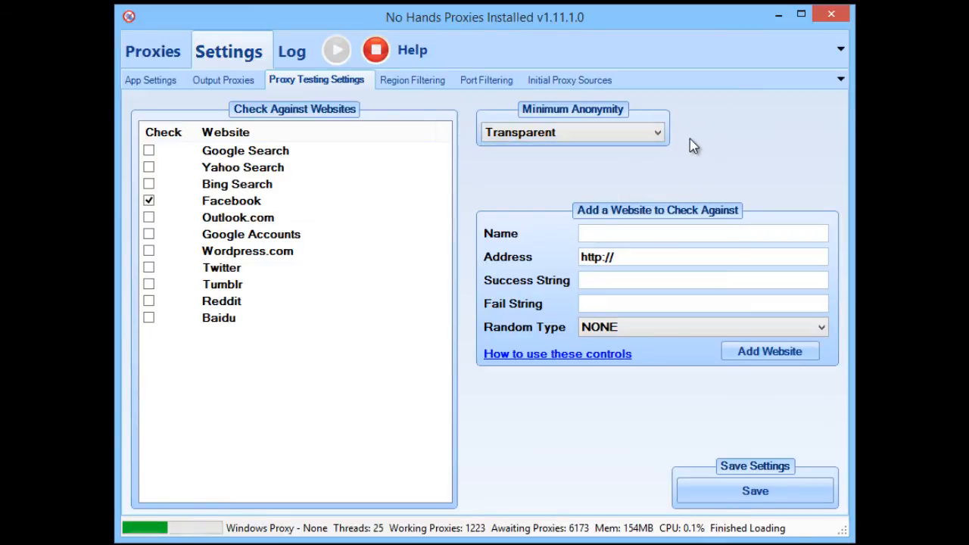
pyautogui.click(634, 144)
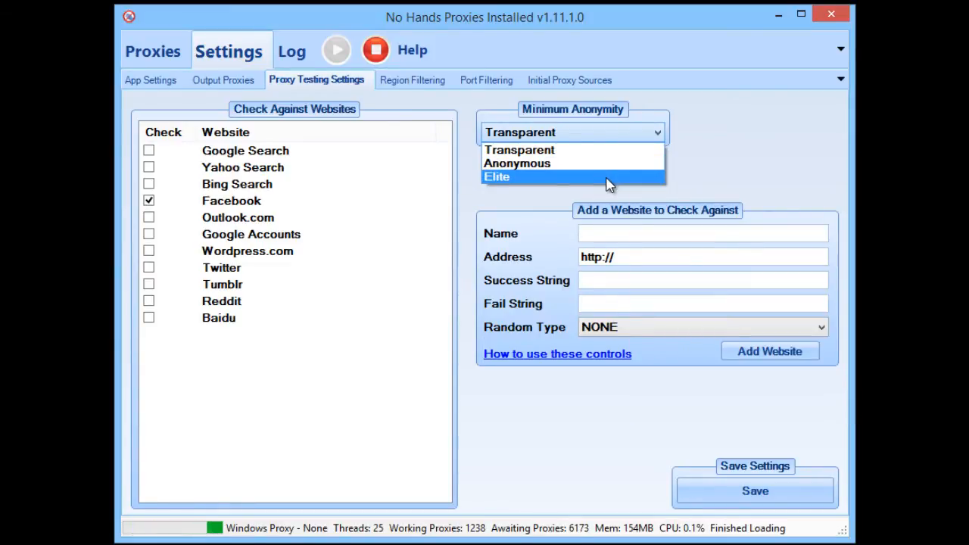
pyautogui.click(555, 163)
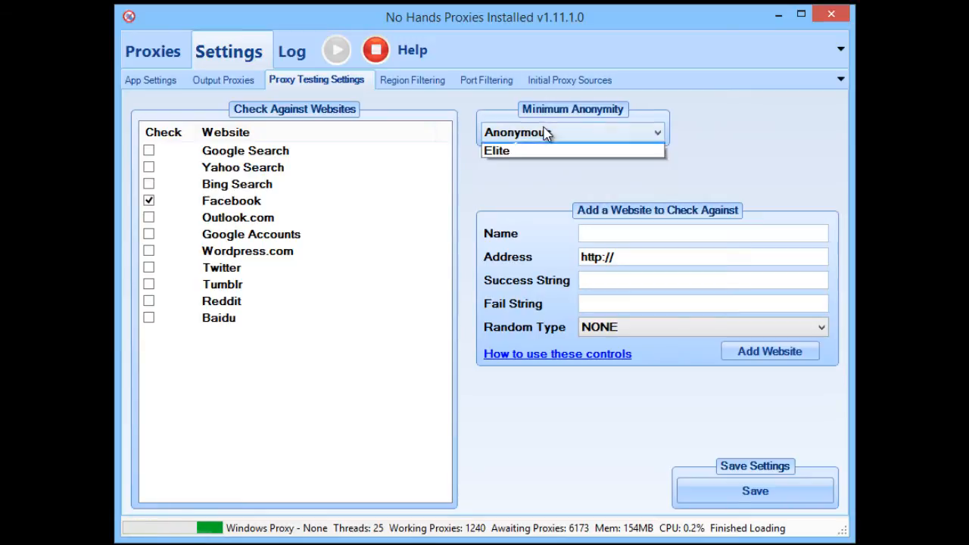
pyautogui.click(510, 178)
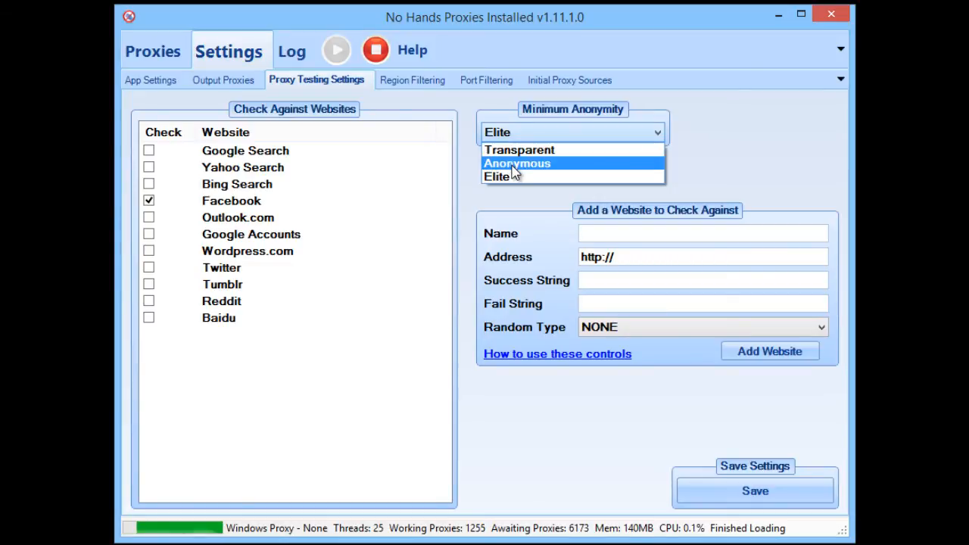
pyautogui.click(523, 151)
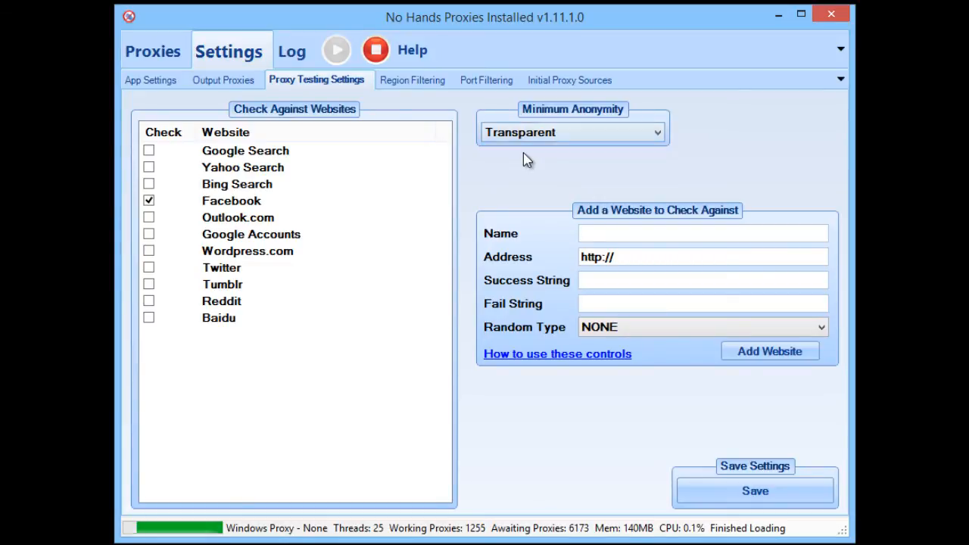
# - Turn off the Facebook check and try the Google Search check while reviewing the minimum anonymity choices, leaving Transparent selected
pyautogui.click(150, 201)
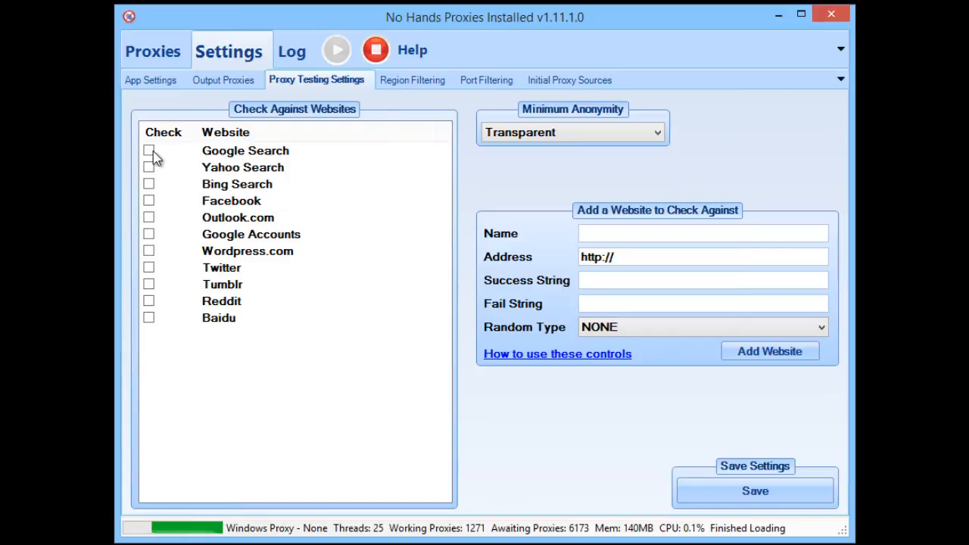
pyautogui.click(150, 151)
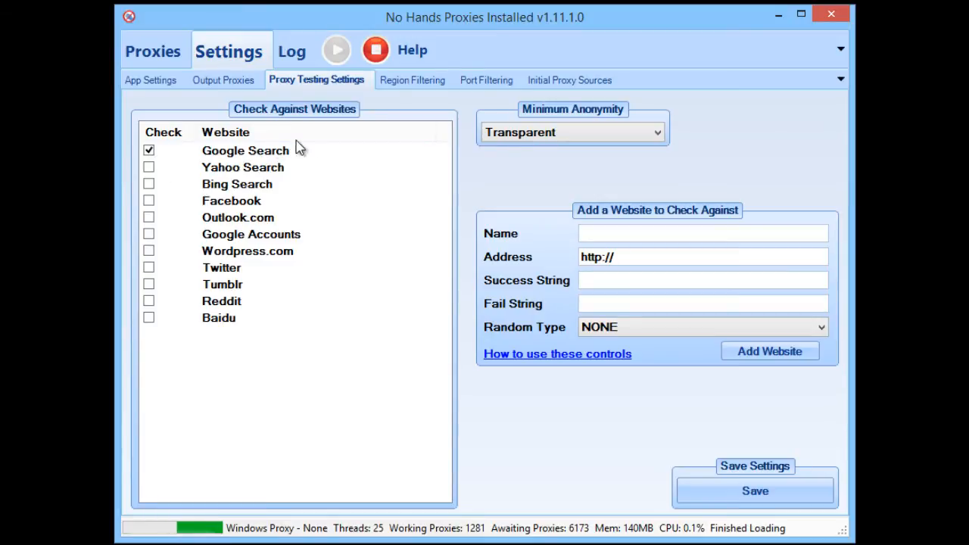
pyautogui.click(552, 135)
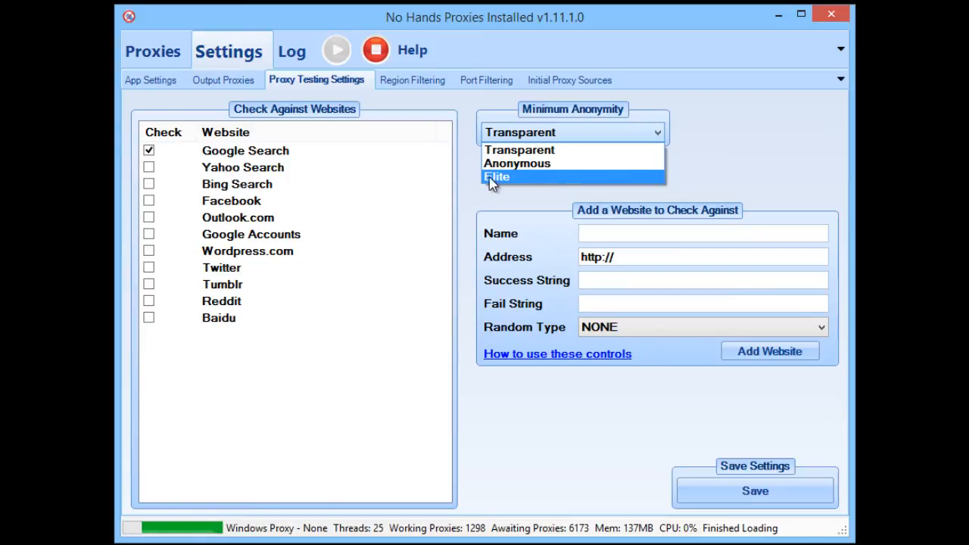
pyautogui.click(468, 184)
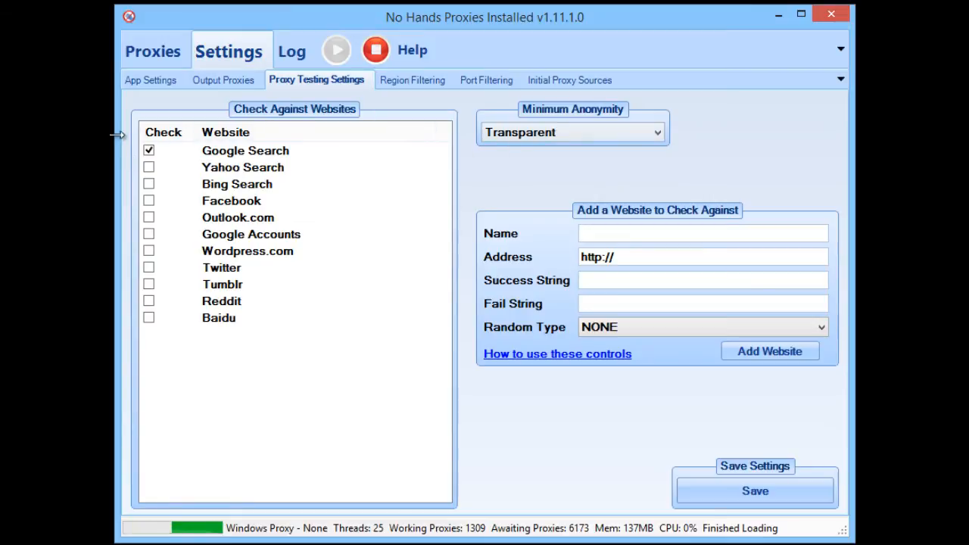
pyautogui.click(148, 151)
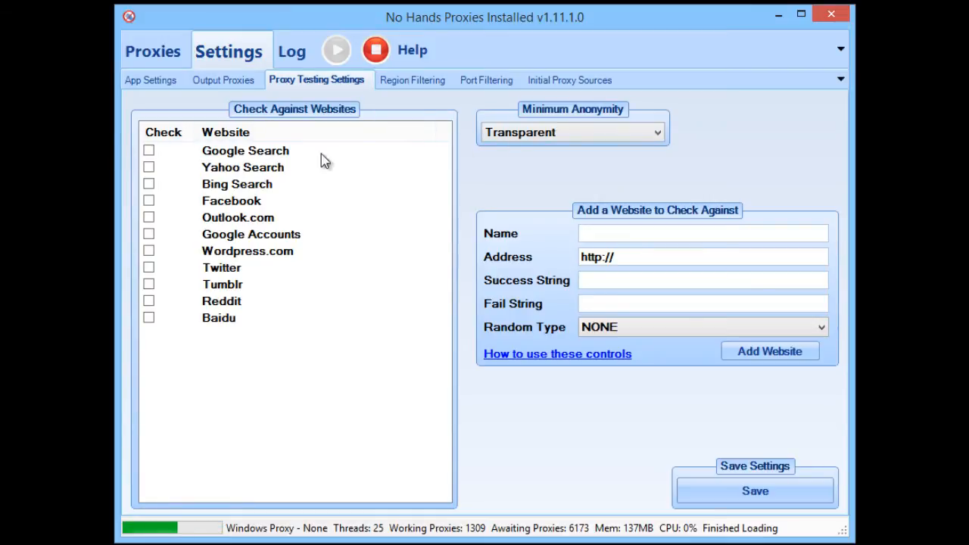
# - Examine the name, address and success string fields for adding a custom website, and where it belongs in the website list
pyautogui.click(638, 231)
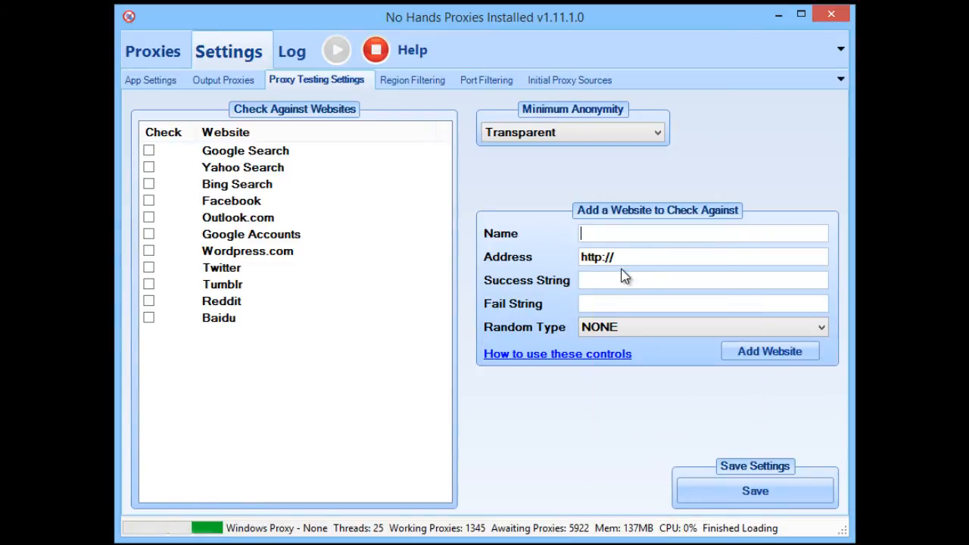
pyautogui.moveTo(626, 258)
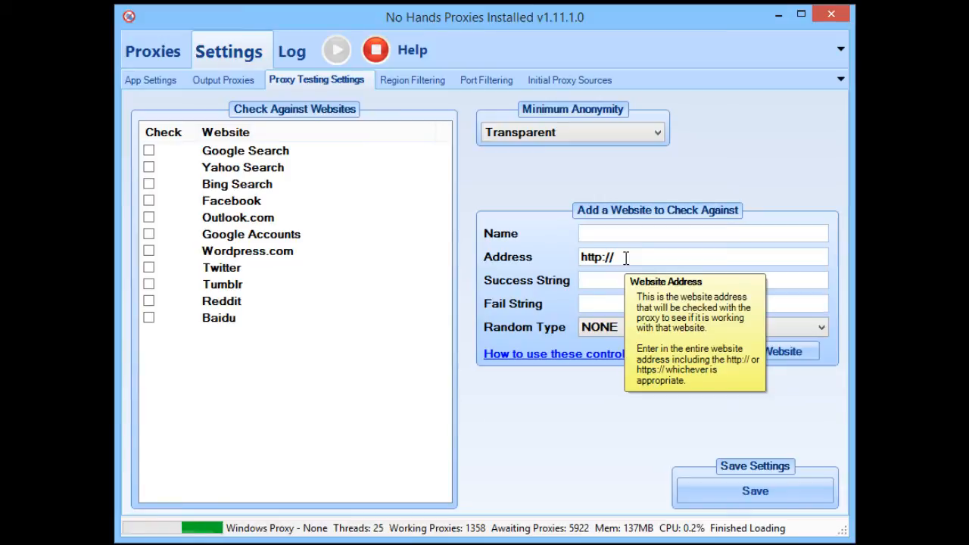
pyautogui.moveTo(610, 281)
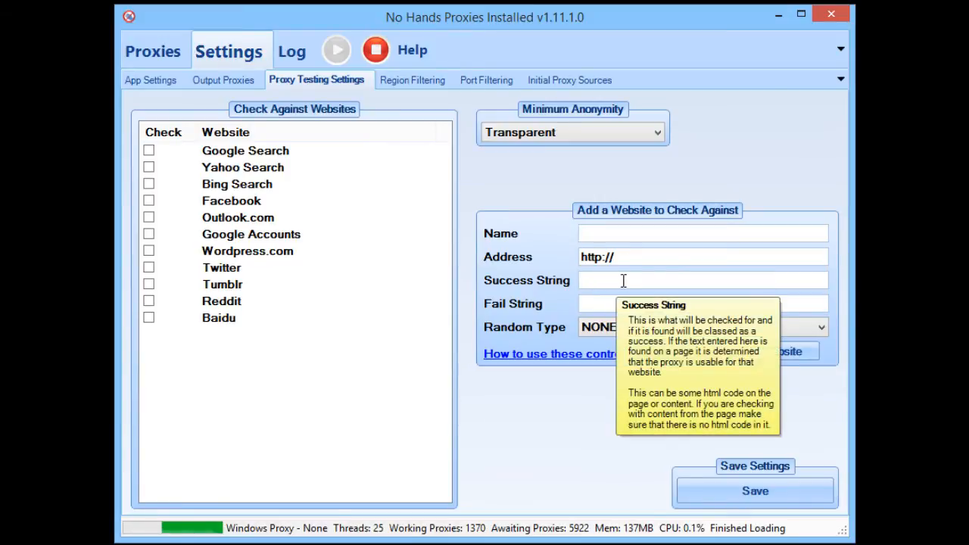
pyautogui.click(608, 281)
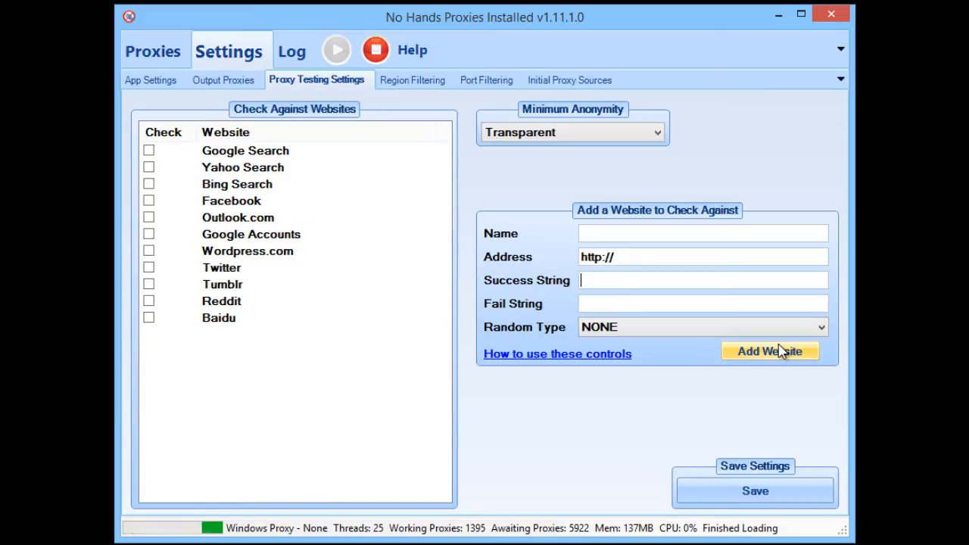
pyautogui.click(168, 321)
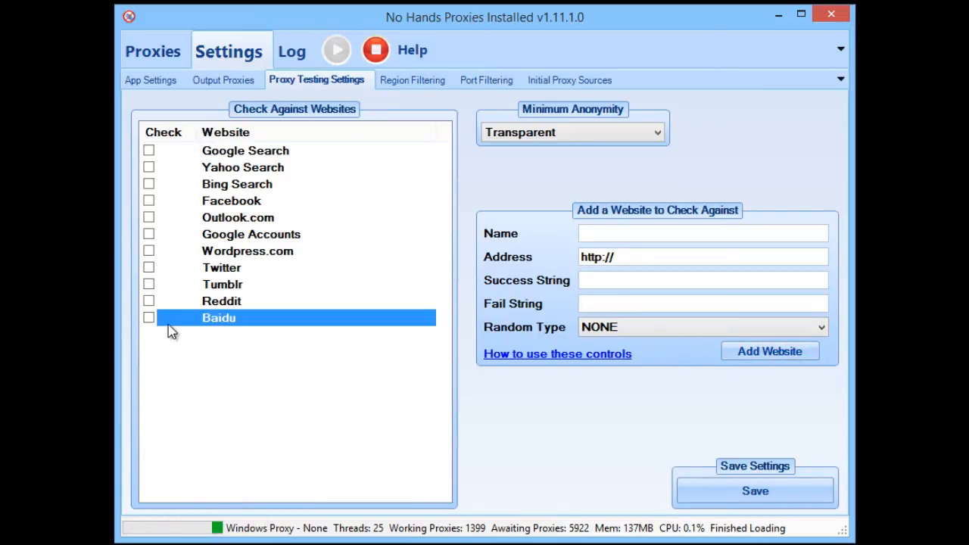
pyautogui.click(149, 344)
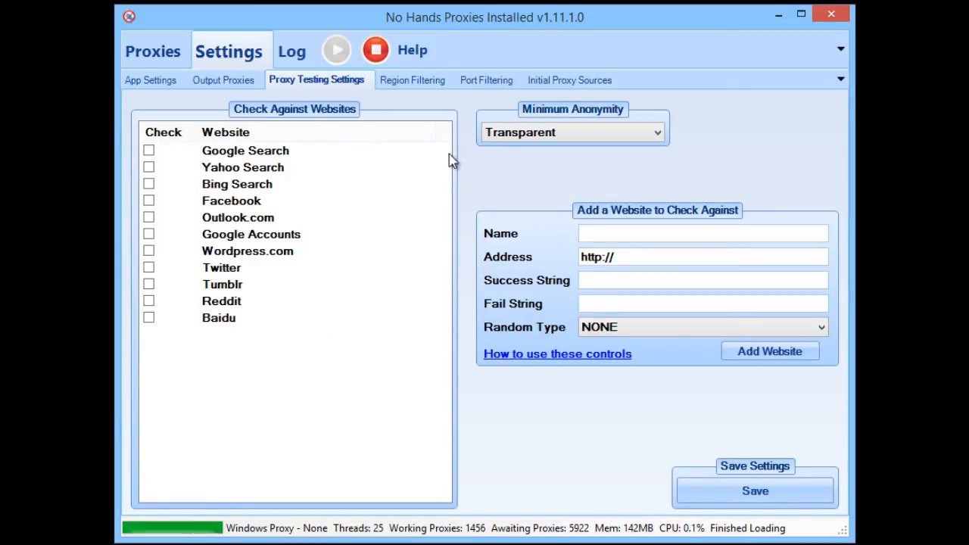
# - Enable filtering proxies by region and the whitelist option that only allows proxies from selected regions
pyautogui.click(417, 82)
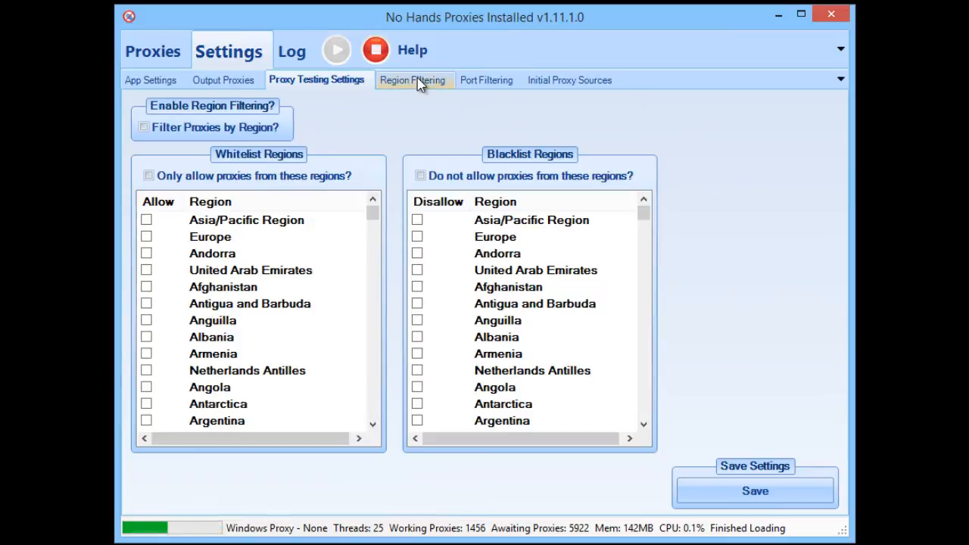
pyautogui.click(231, 128)
pyautogui.click(200, 176)
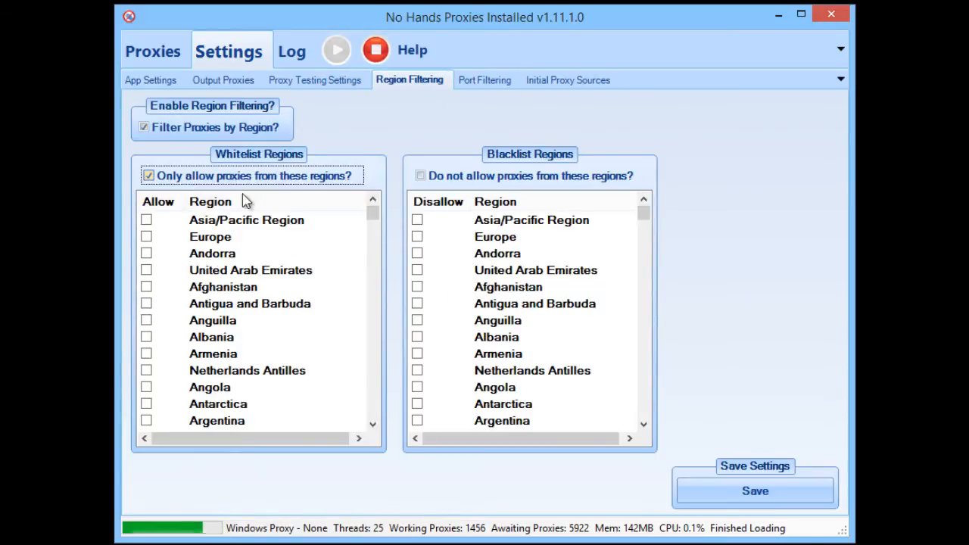
# - Try allowing Afghanistan and Andorra in turn in the region whitelist, and turn off the whitelist option
pyautogui.click(146, 287)
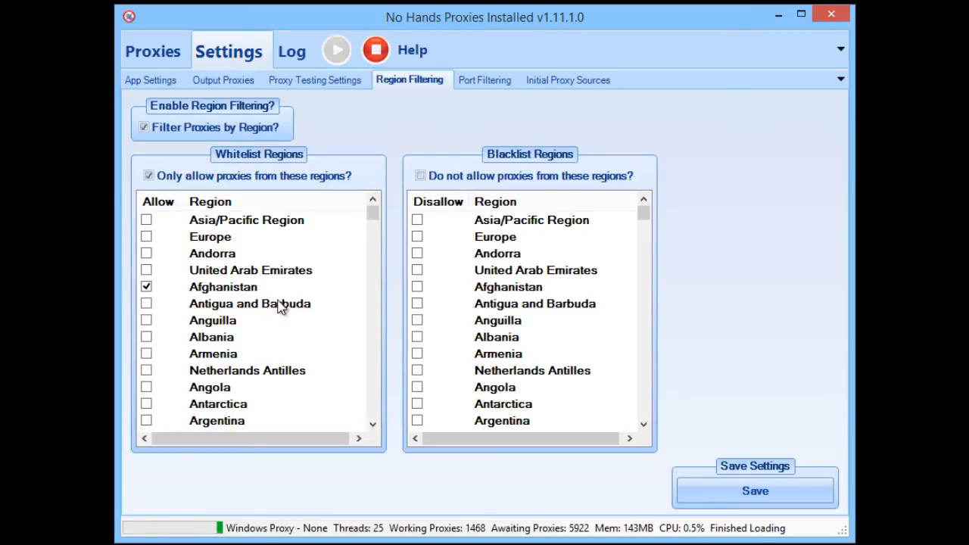
pyautogui.click(148, 286)
pyautogui.click(147, 255)
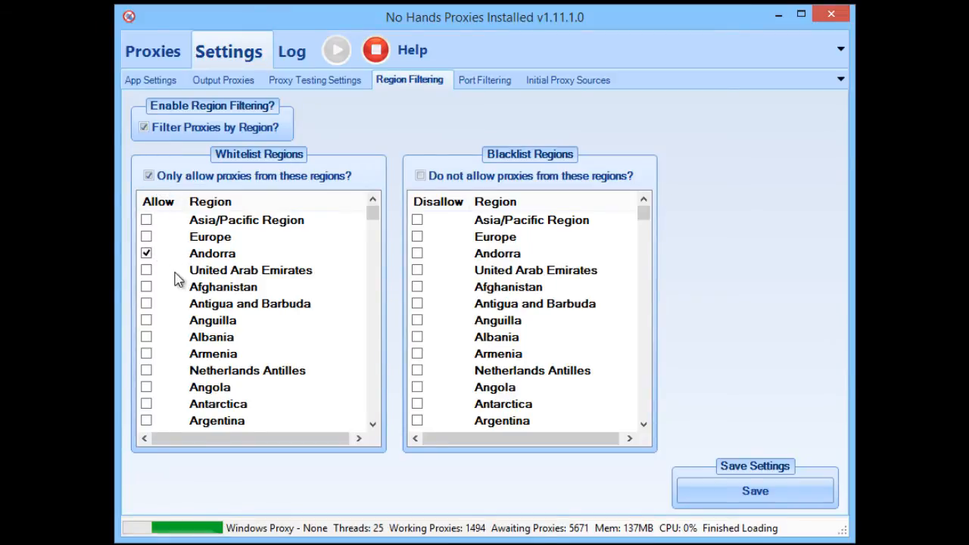
pyautogui.click(149, 175)
# - Try the region blacklist option with Asia/Pacific Region and Anguilla, and turn the blacklist option off
pyautogui.click(463, 177)
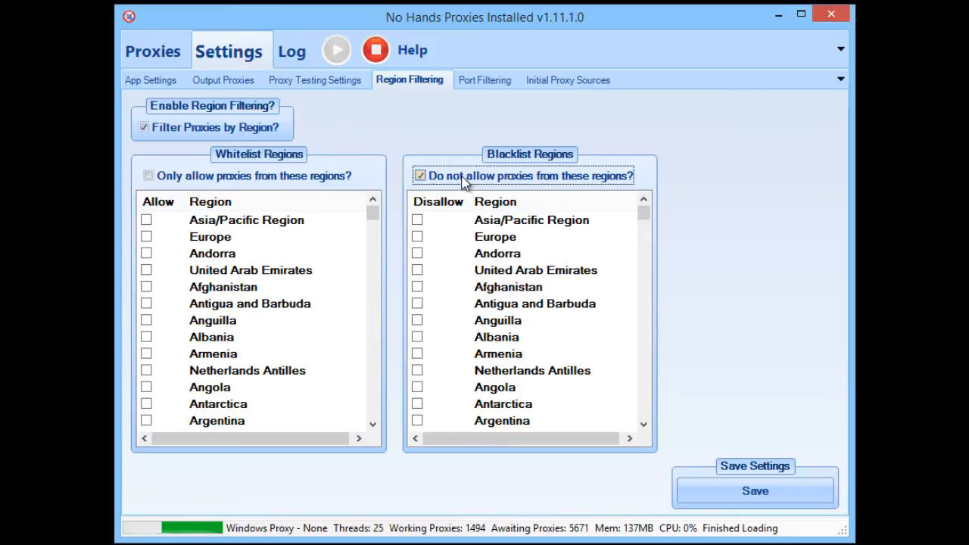
pyautogui.click(417, 220)
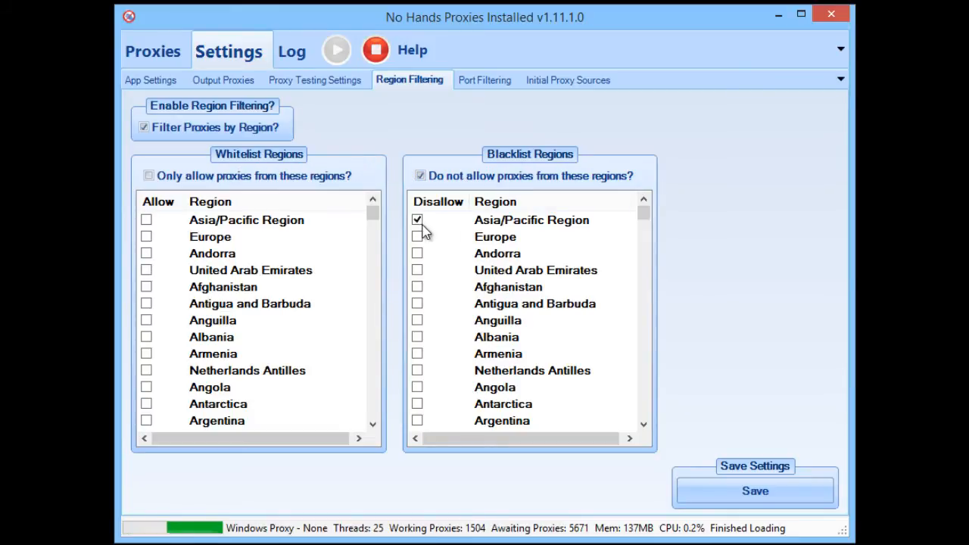
pyautogui.click(418, 221)
pyautogui.click(418, 321)
pyautogui.click(421, 176)
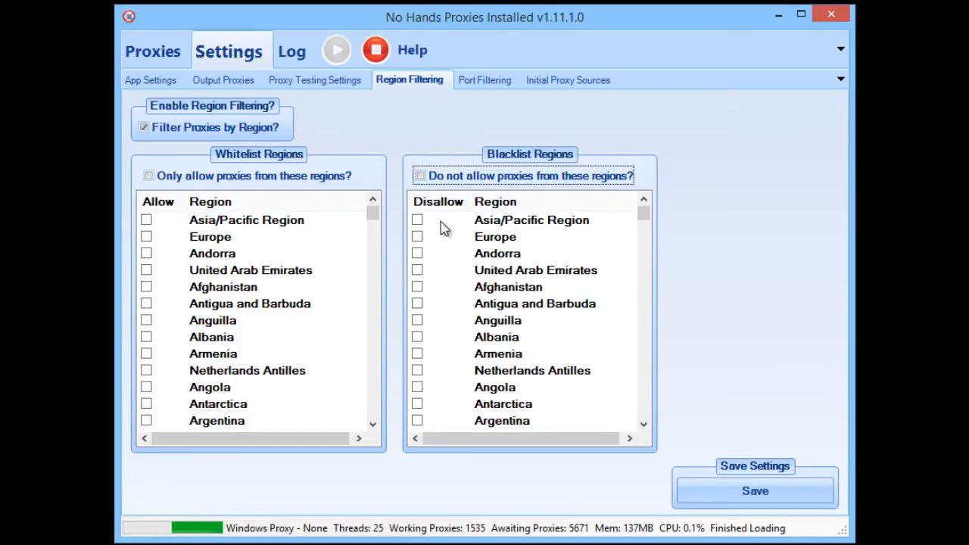
# - Try marking Armenia as disallowed and Andorra as allowed, clear both, and turn off filtering proxies by region
pyautogui.click(417, 353)
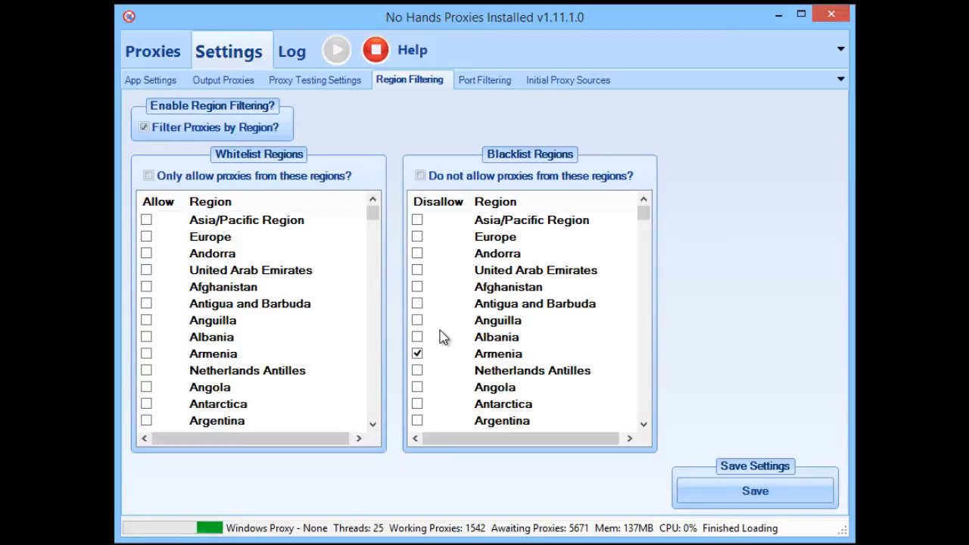
pyautogui.click(424, 356)
pyautogui.click(417, 354)
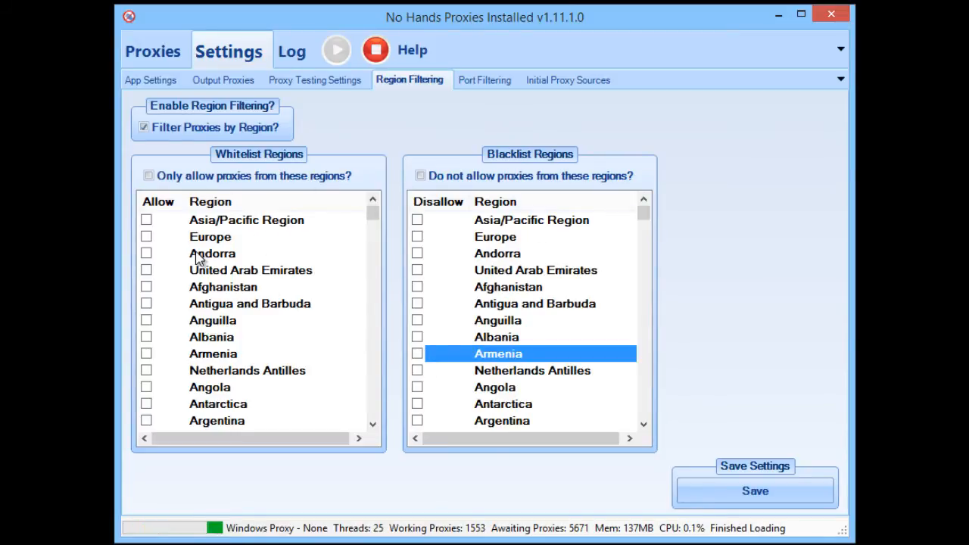
pyautogui.click(147, 255)
pyautogui.click(147, 255)
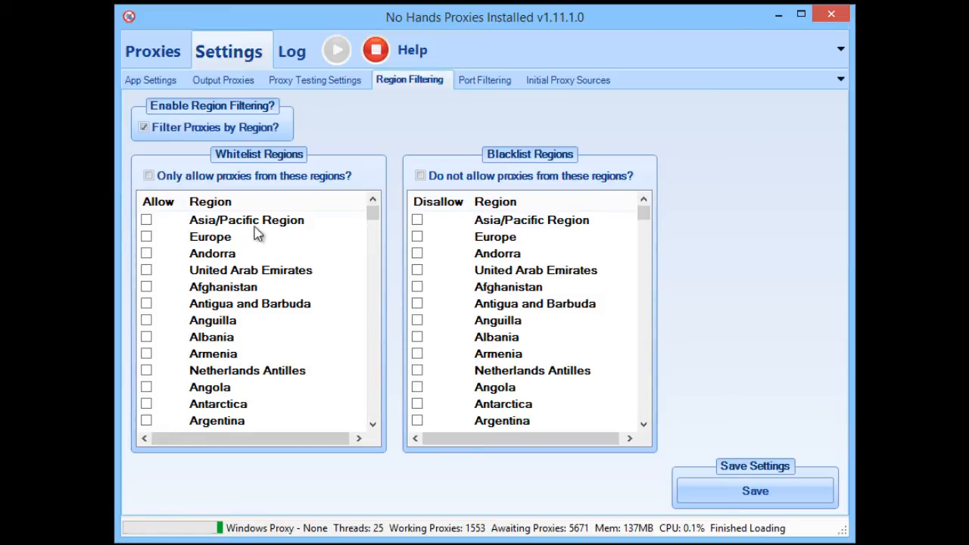
pyautogui.click(250, 129)
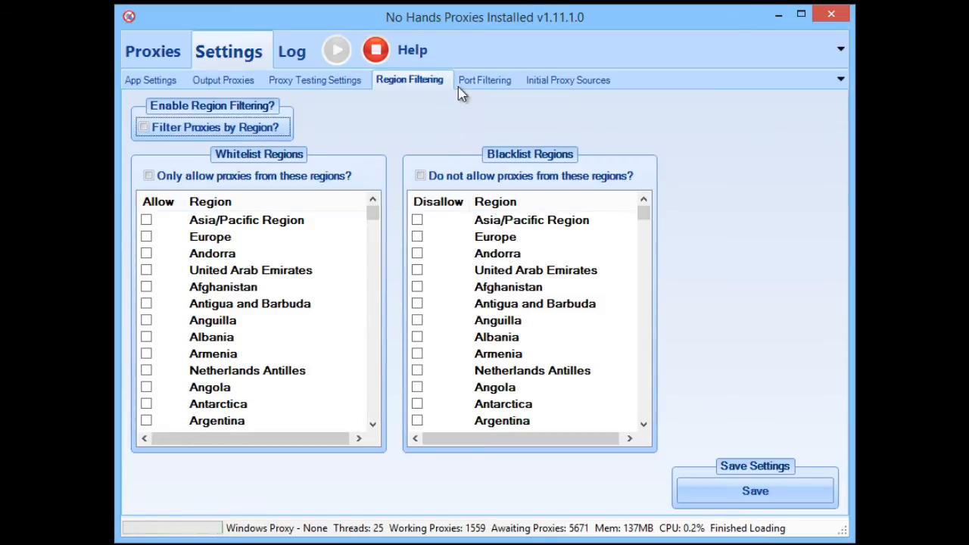
# - Enable filtering proxies by port and the whitelist option that only allows proxies with the listed ports
pyautogui.click(475, 81)
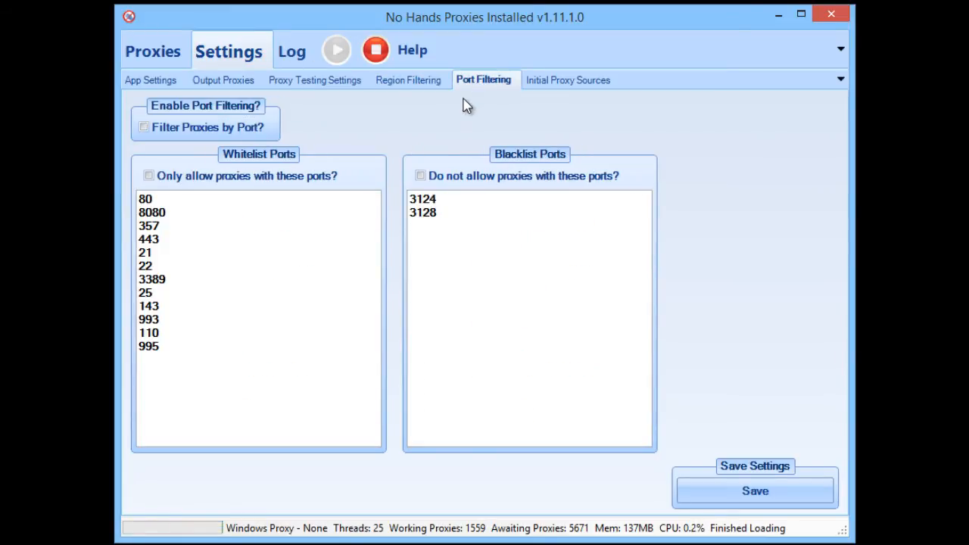
pyautogui.click(190, 180)
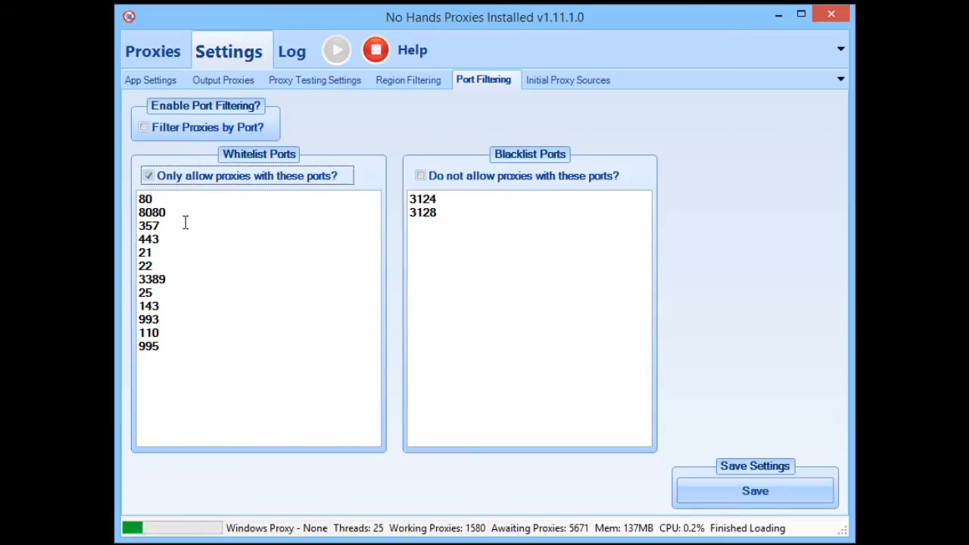
pyautogui.click(144, 126)
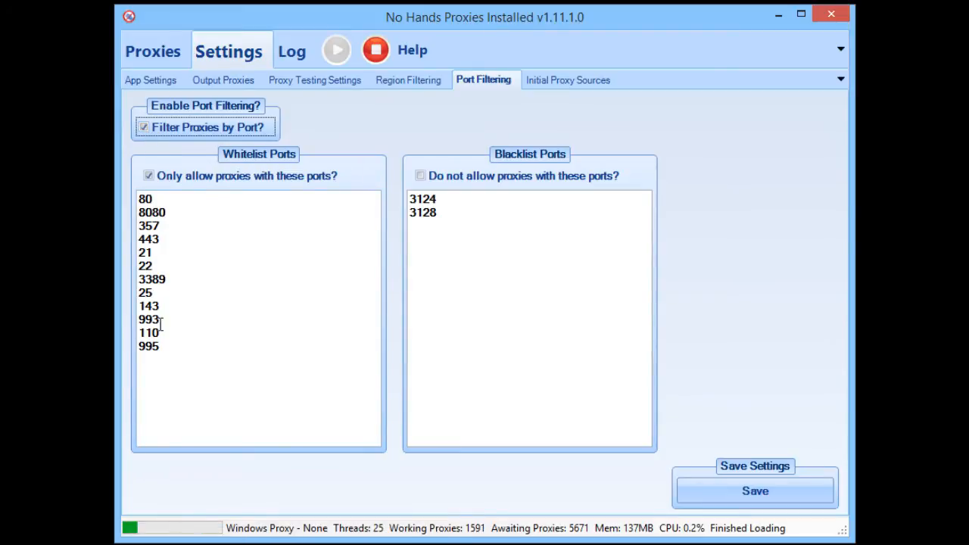
# - Try adding port 3336 at the end of the port whitelist, and remove the entry again
pyautogui.click(174, 373)
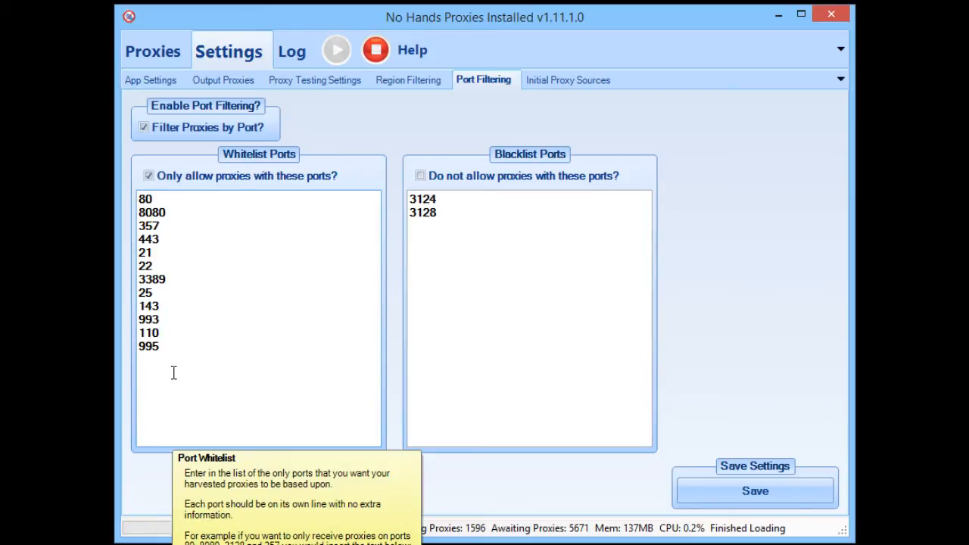
pyautogui.write('3336')
pyautogui.press('BackSpace')
pyautogui.press('BackSpace')
pyautogui.press('BackSpace')
pyautogui.press('BackSpace')
pyautogui.press('BackSpace')
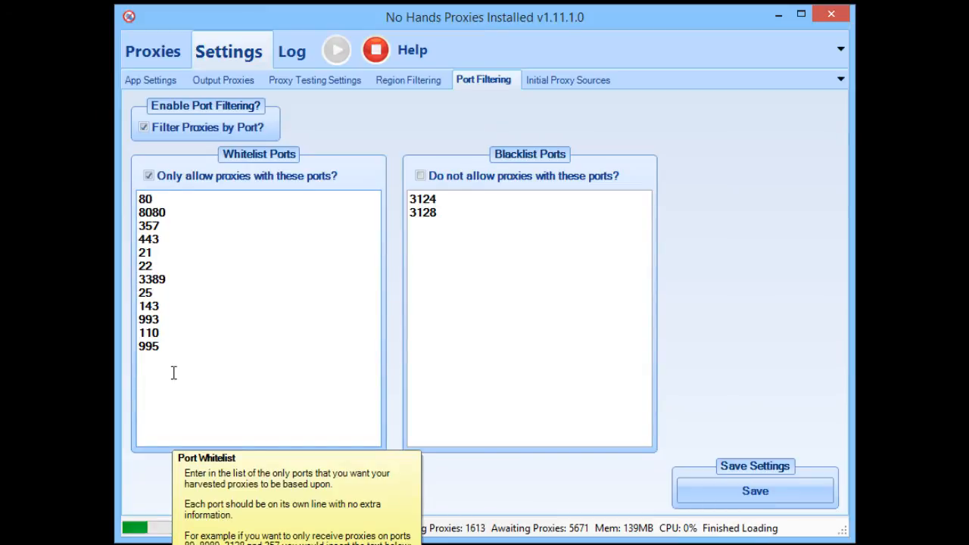
# - Switch port filtering from the whitelist to the blacklist option and highlight the blacklisted ports 3124 and 3128
pyautogui.click(265, 181)
pyautogui.click(464, 182)
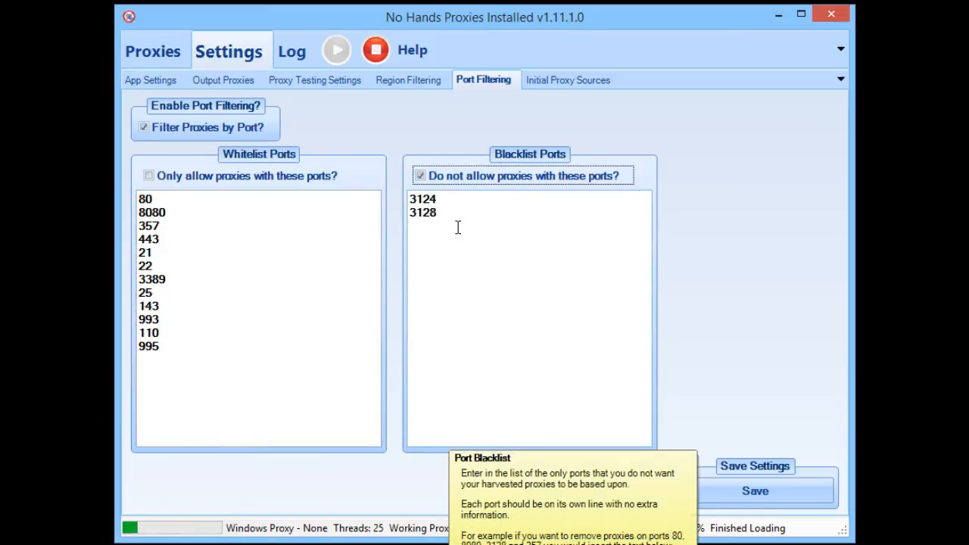
pyautogui.moveTo(458, 257); pyautogui.dragTo(396, 167)
pyautogui.click(460, 240)
pyautogui.moveTo(469, 239); pyautogui.dragTo(402, 177)
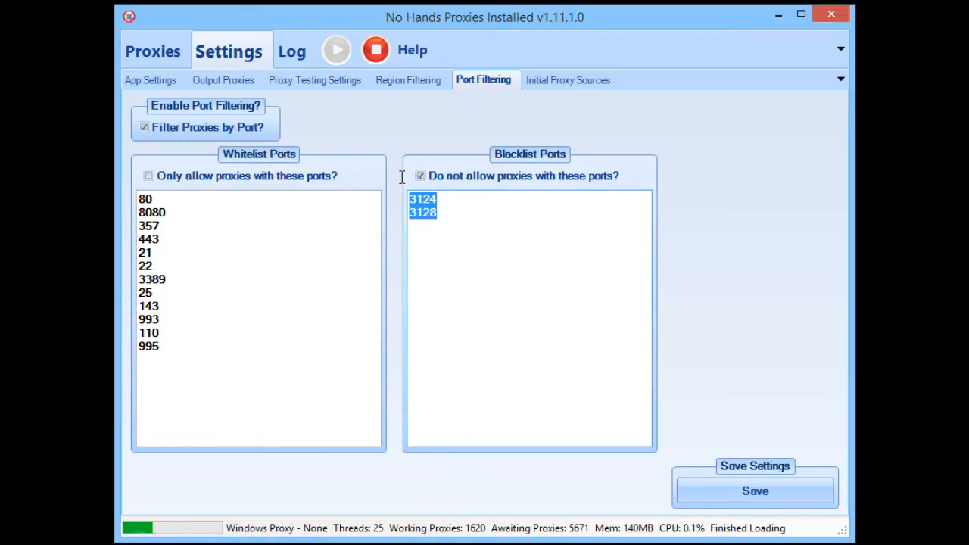
pyautogui.click(467, 219)
pyautogui.moveTo(467, 231); pyautogui.dragTo(395, 185)
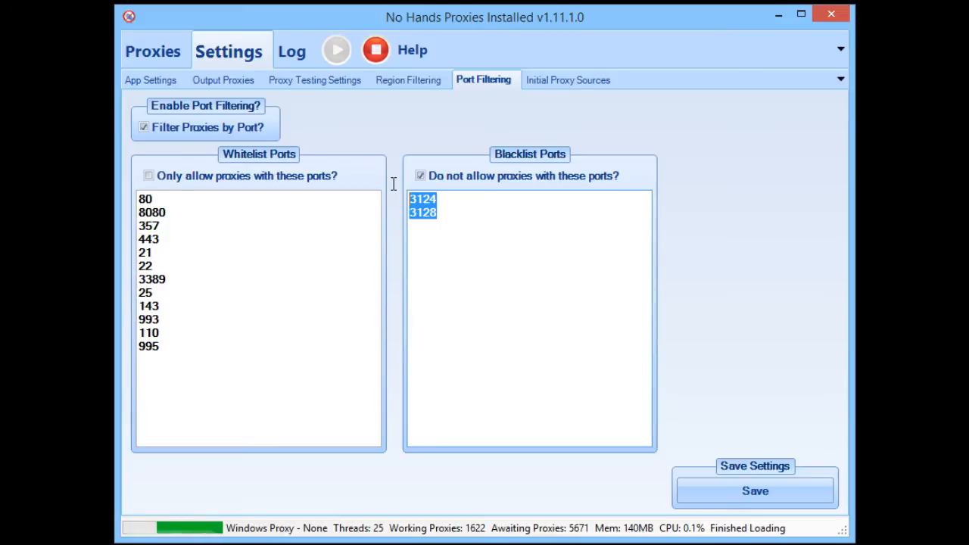
pyautogui.click(436, 198)
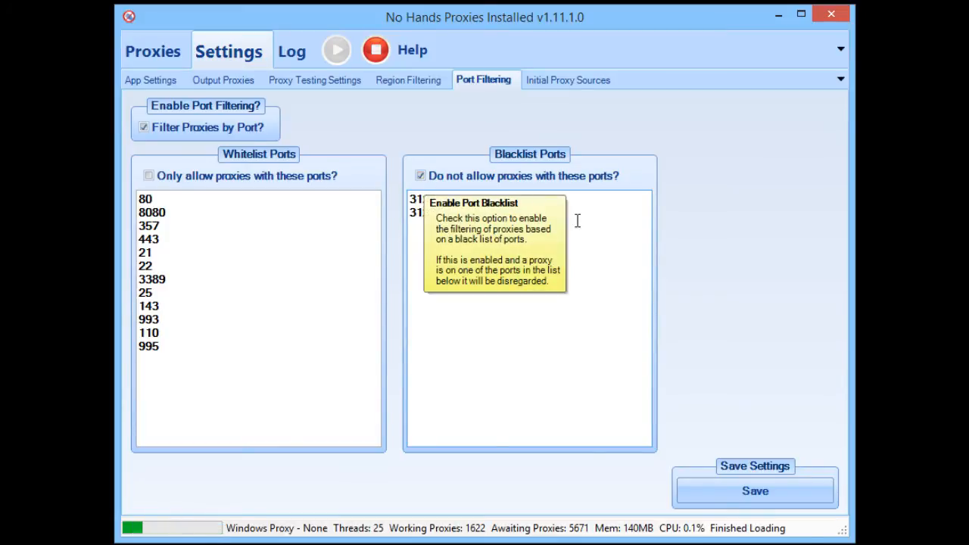
# - Try replacing the blacklisted ports with 64, and undo the replacement
pyautogui.hotkey('shift', 'Home')
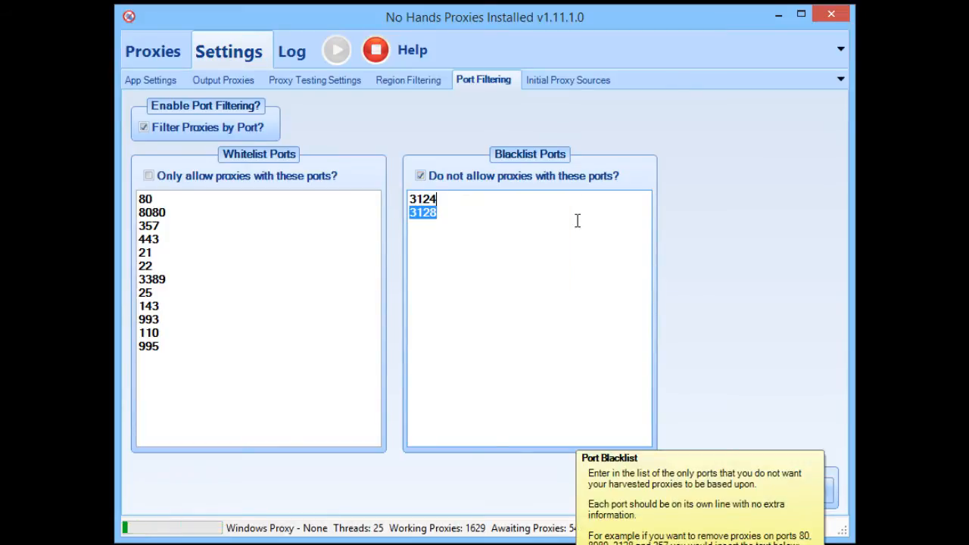
pyautogui.hotkey('shift', 'Up')
pyautogui.press('BackSpace')
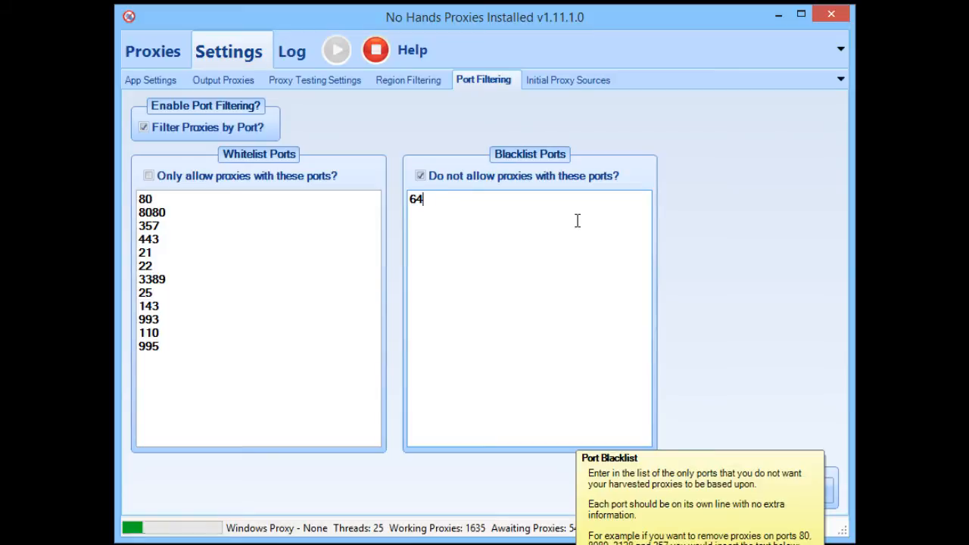
pyautogui.hotkey('ctrl', 'z')
# - Turn off the port blacklist option and filtering proxies by port
pyautogui.click(551, 214)
pyautogui.click(469, 181)
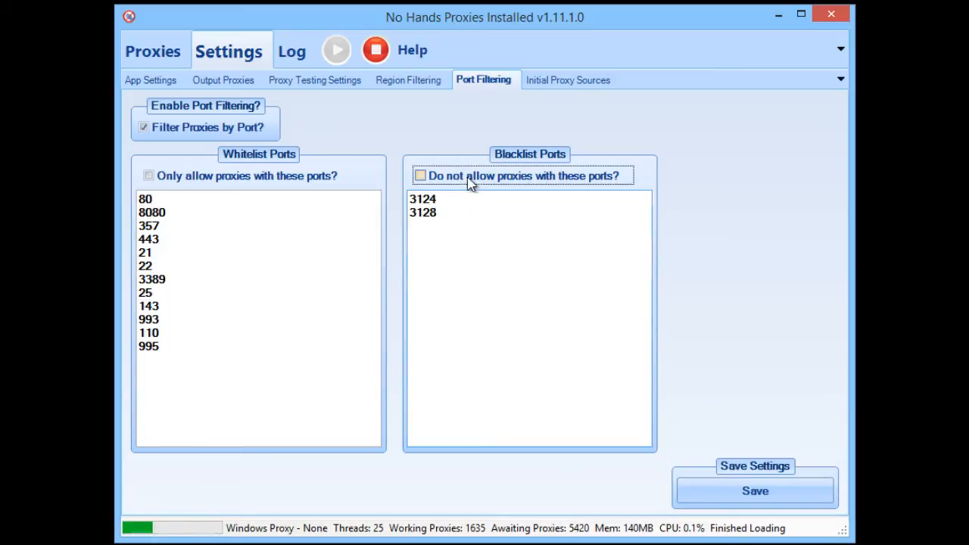
pyautogui.click(145, 127)
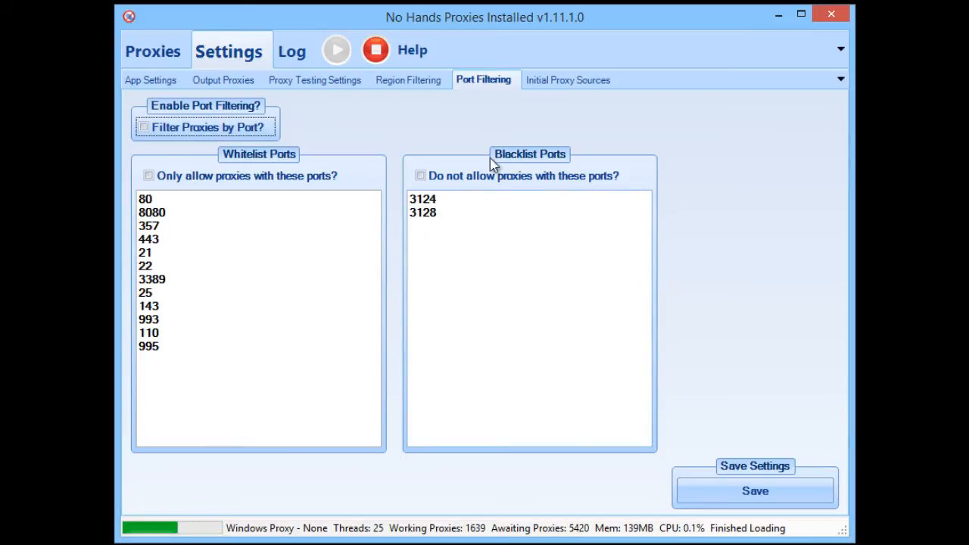
# - Try the option to replace the initial proxy sources and its source list, and turn the option off
pyautogui.click(566, 83)
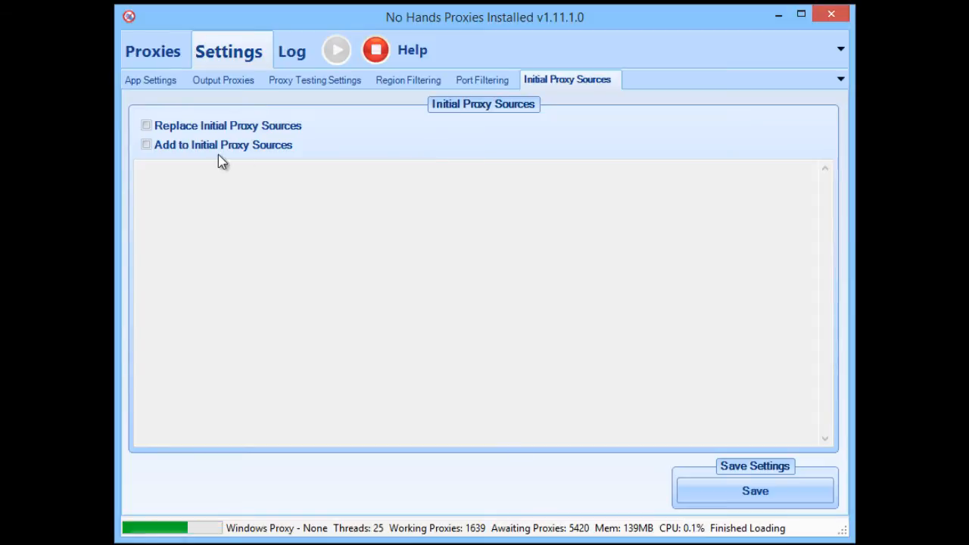
pyautogui.moveTo(187, 129)
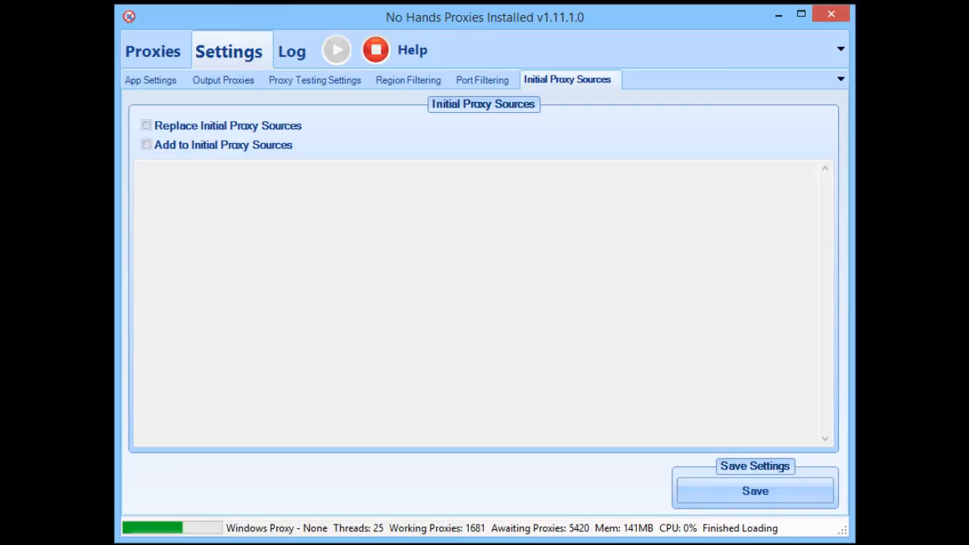
pyautogui.click(162, 127)
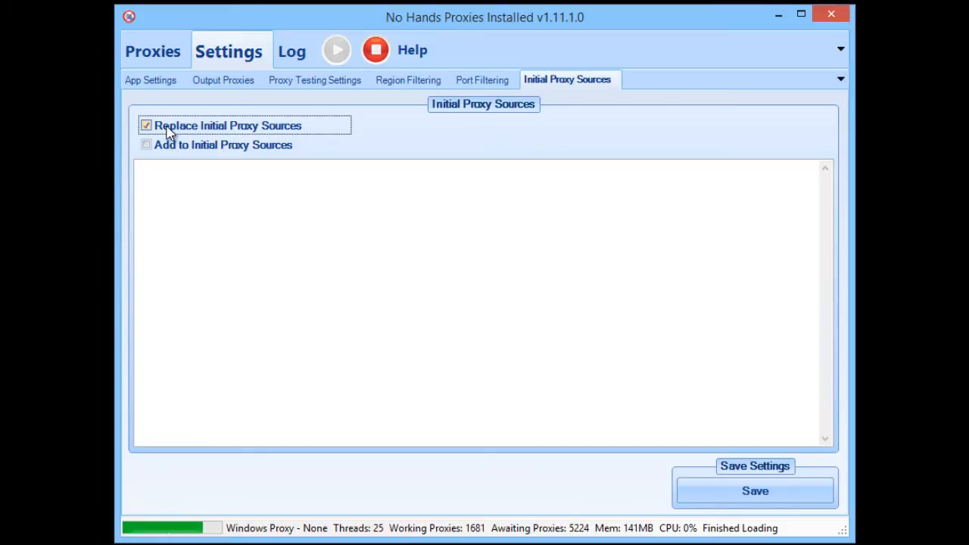
pyautogui.click(179, 192)
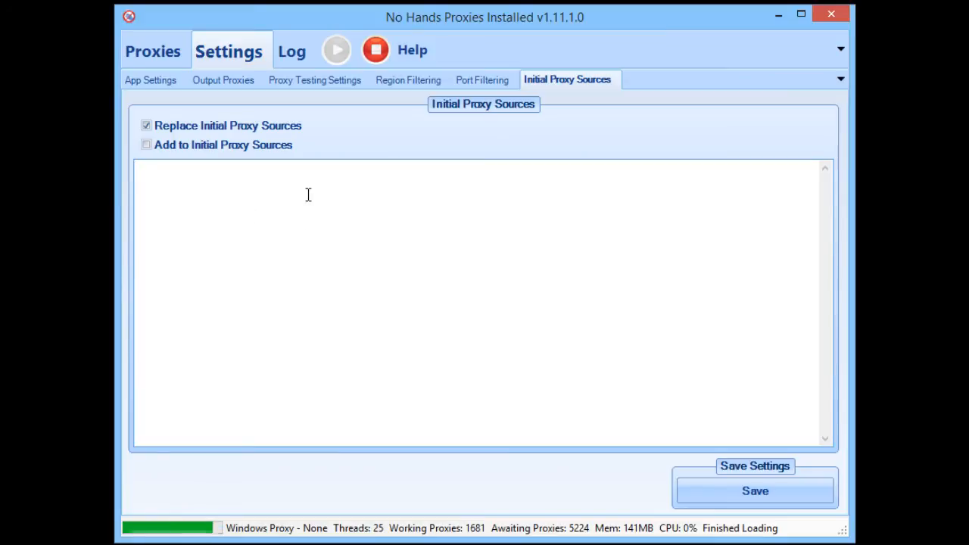
pyautogui.click(210, 128)
# - Try the option to add to the initial proxy sources and its source list, and turn the option off
pyautogui.click(200, 144)
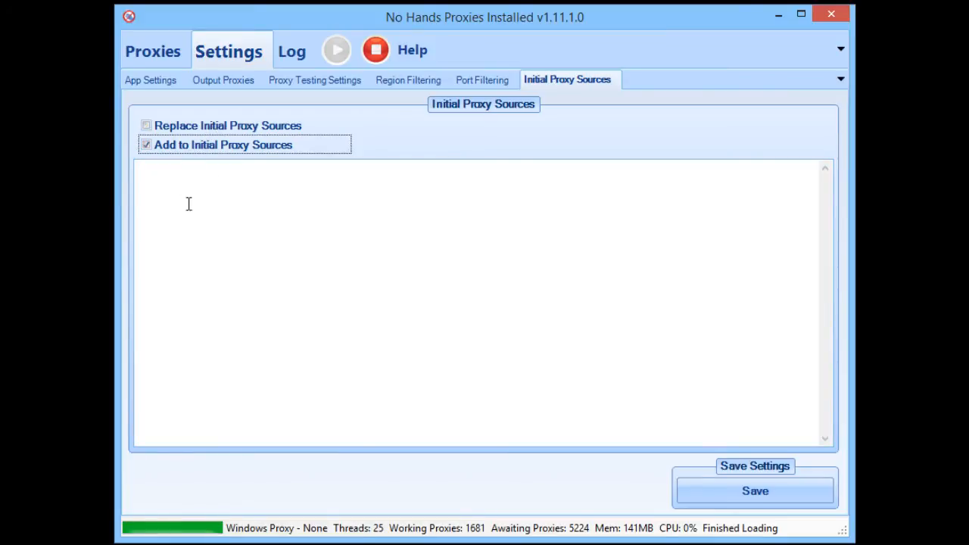
pyautogui.click(259, 196)
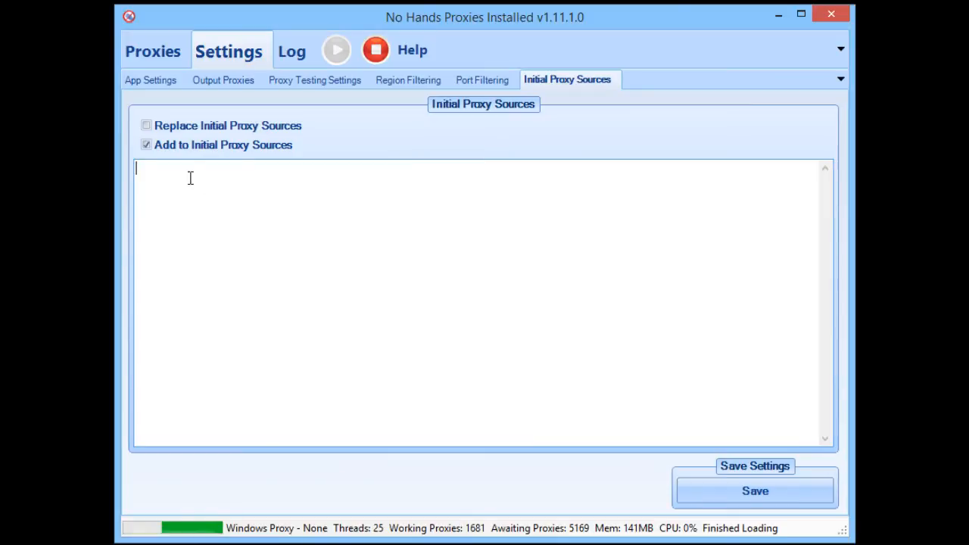
pyautogui.click(182, 149)
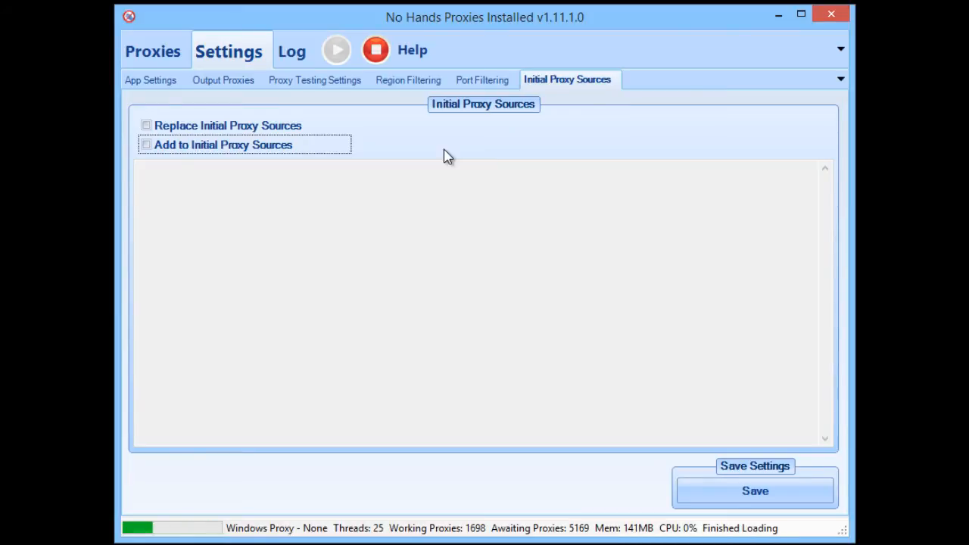
# - Examine the check times of the last entries in the working proxies list
pyautogui.click(169, 58)
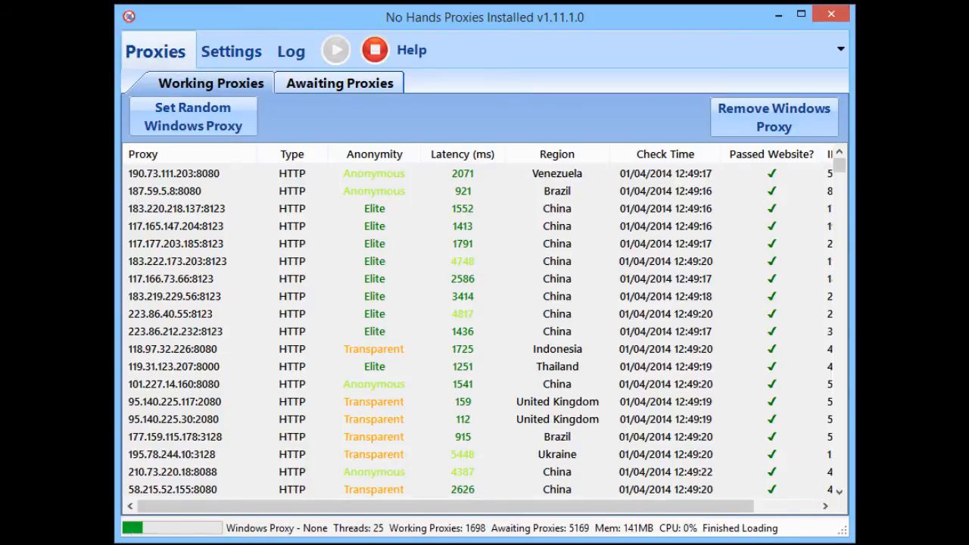
pyautogui.moveTo(838, 168); pyautogui.dragTo(826, 480)
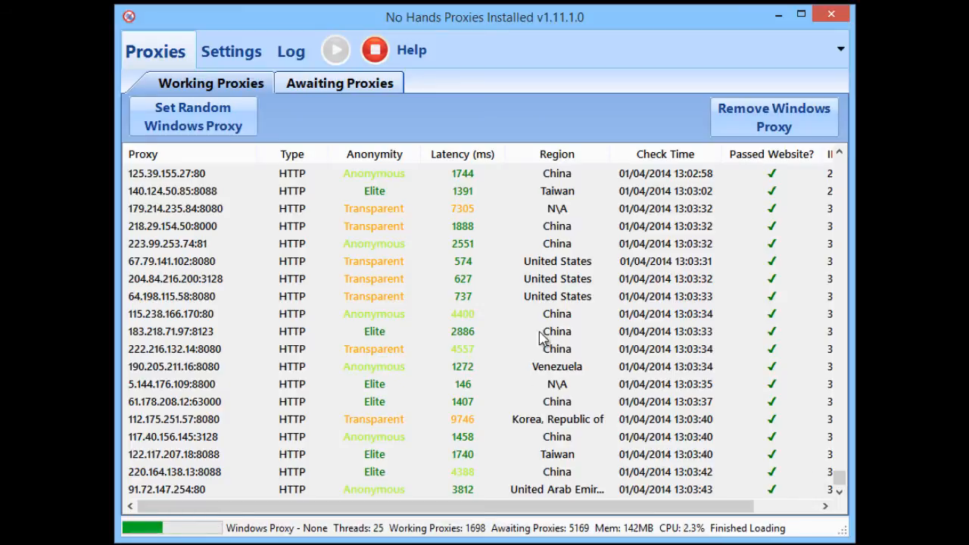
pyautogui.click(681, 485)
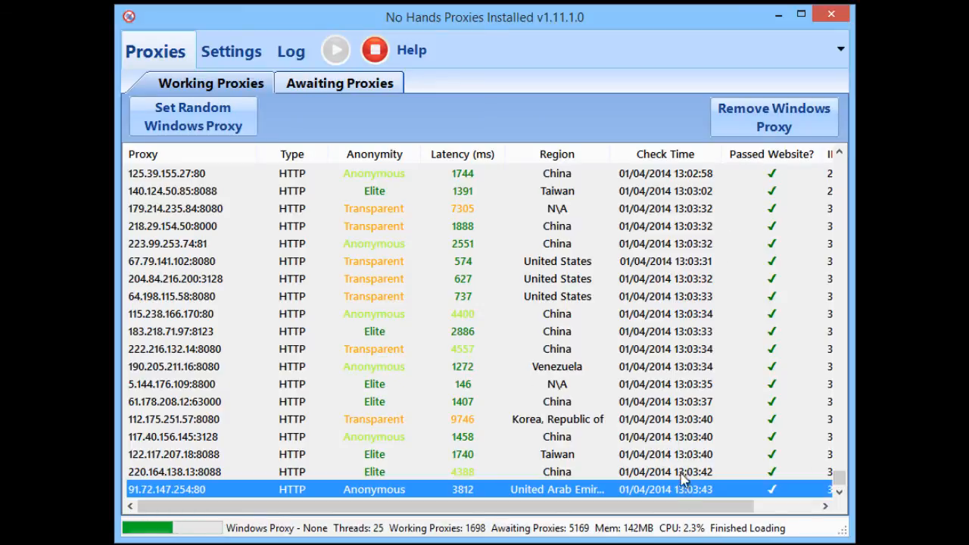
pyautogui.click(683, 421)
pyautogui.click(684, 471)
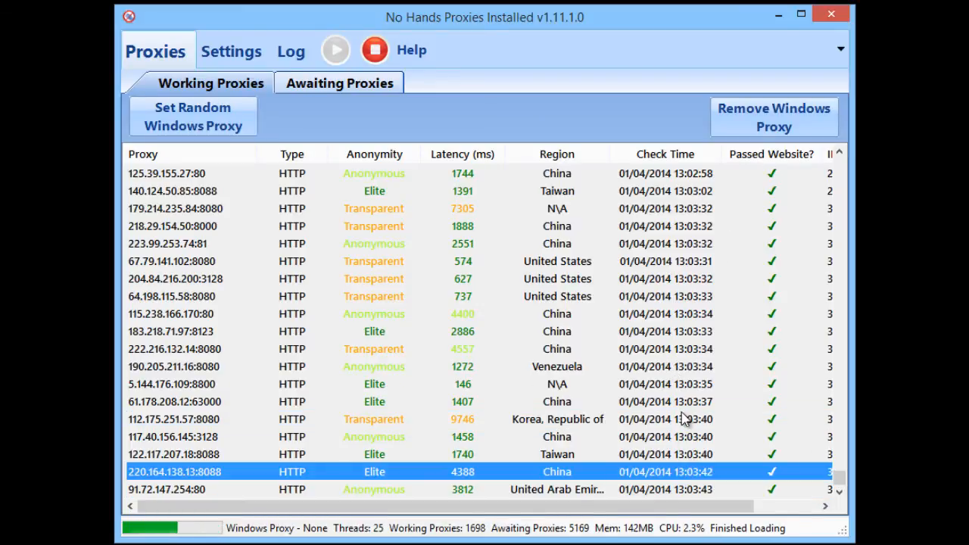
pyautogui.click(683, 418)
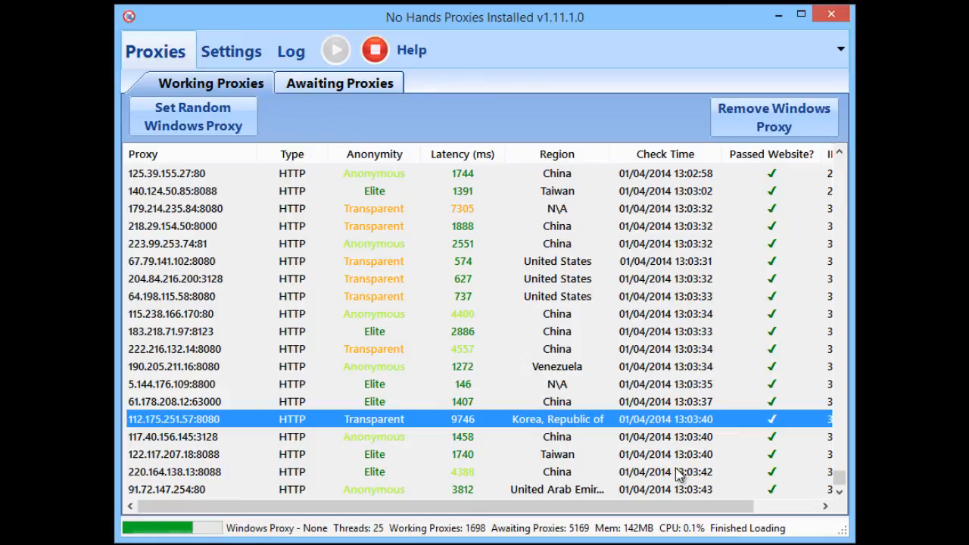
pyautogui.click(702, 491)
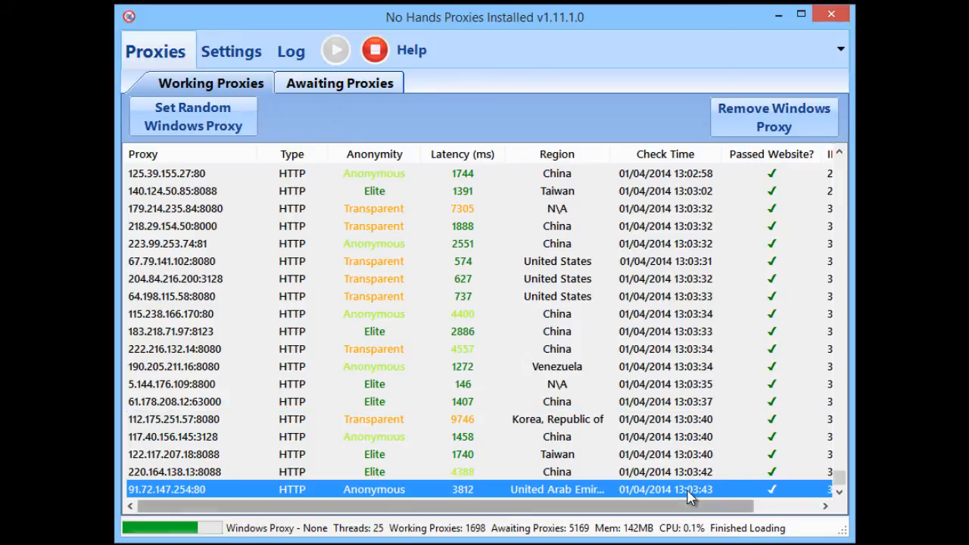
# - Check the work log for tested proxies and the harvester's start time, and return to the working proxies list
pyautogui.click(295, 58)
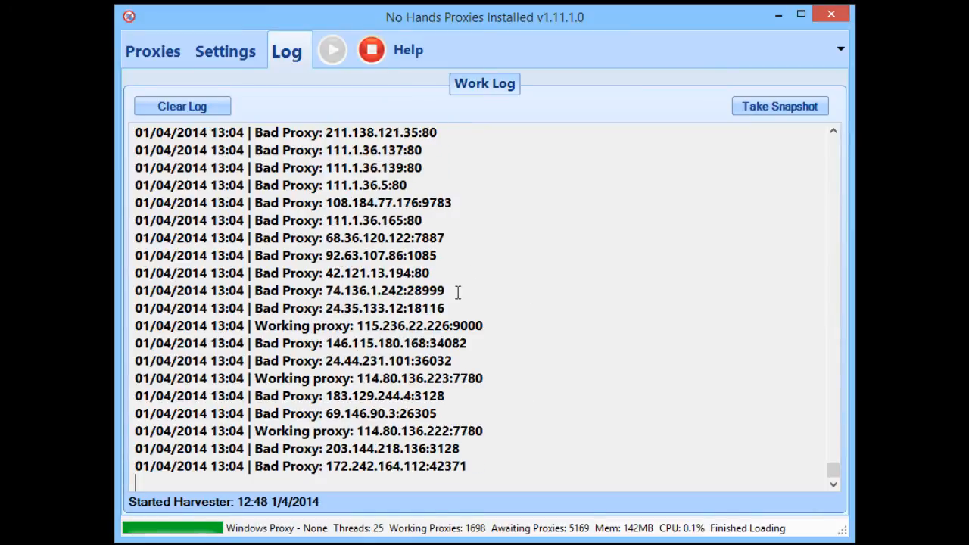
pyautogui.click(232, 61)
pyautogui.click(161, 82)
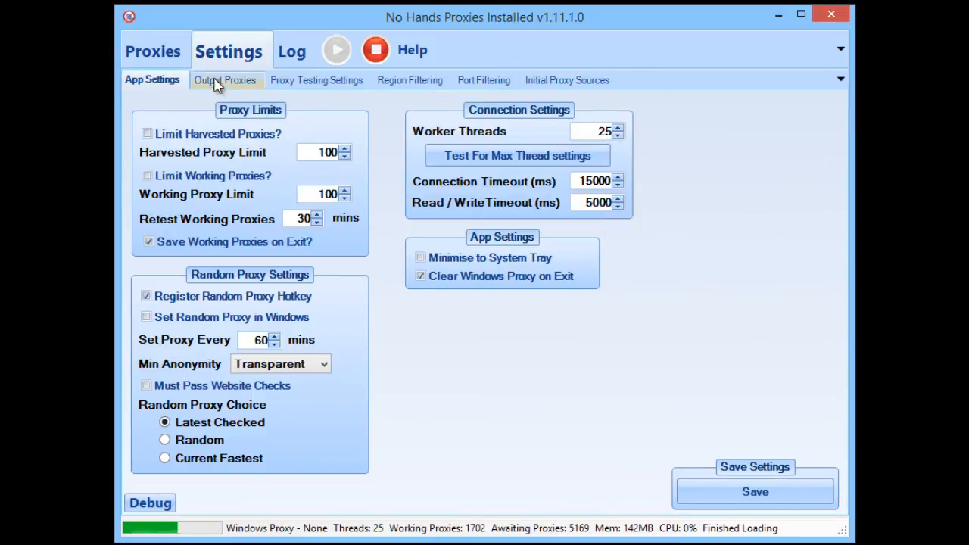
pyautogui.click(162, 60)
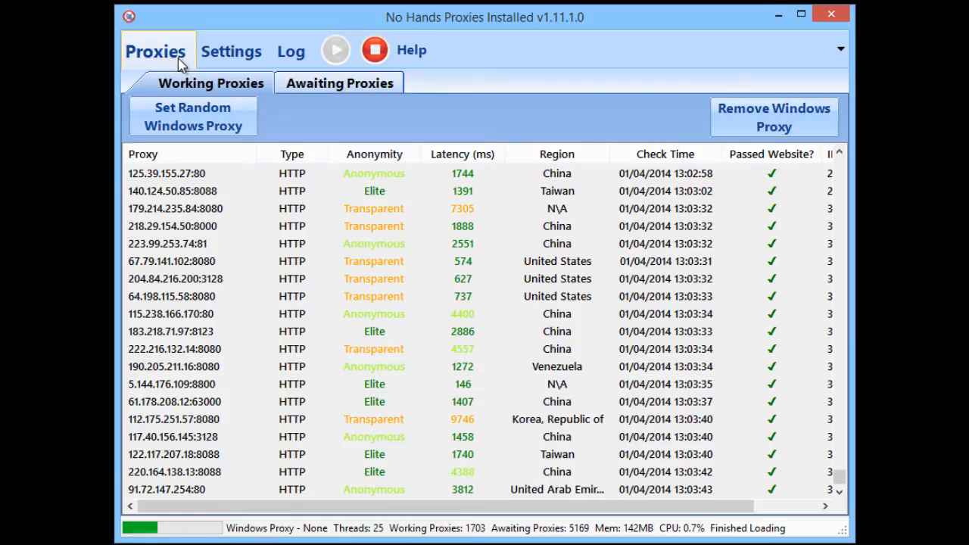
pyautogui.click(299, 50)
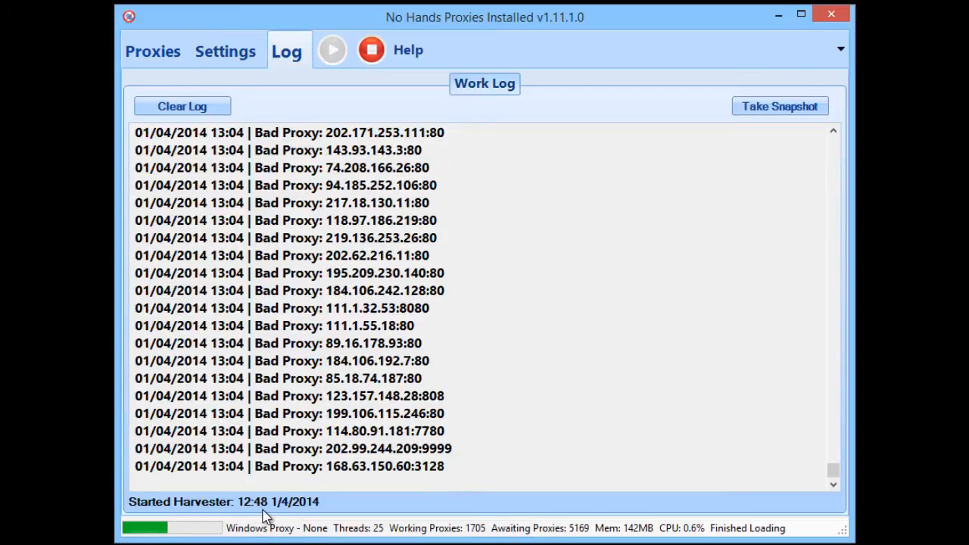
pyautogui.click(153, 54)
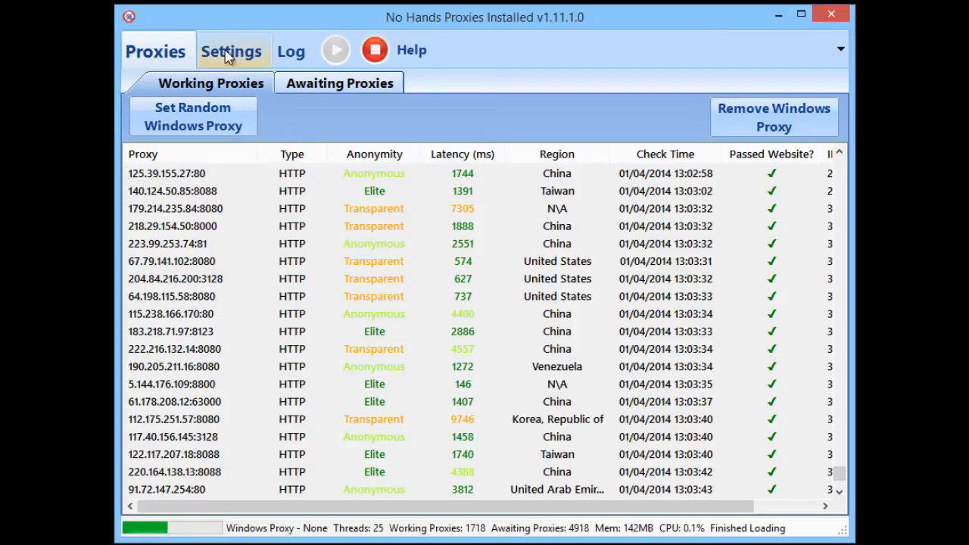
# - Try entering 747645 as a proxy to add for checking among the awaiting proxies, and clear the entry
pyautogui.click(324, 89)
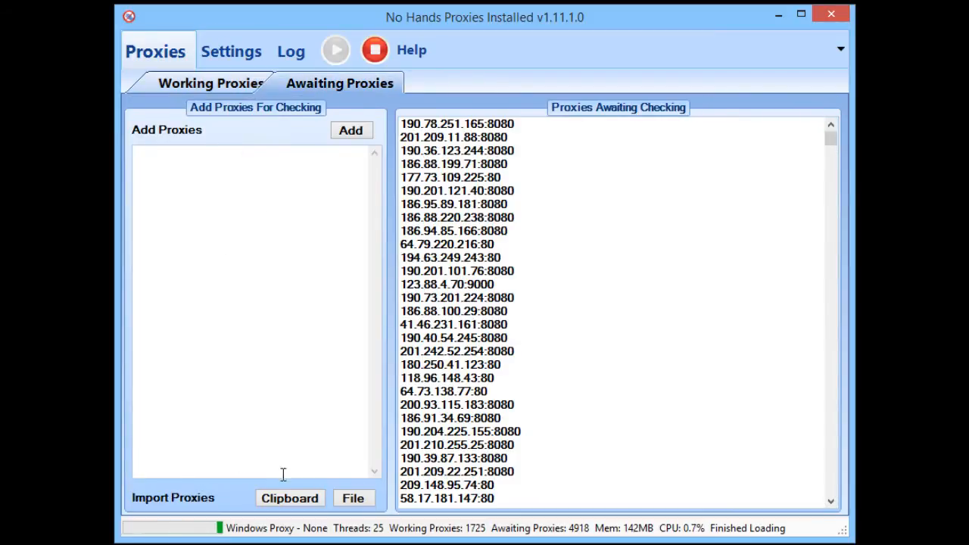
pyautogui.click(240, 202)
pyautogui.write('747645')
pyautogui.press('BackSpace')
pyautogui.press('BackSpace')
pyautogui.press('BackSpace')
pyautogui.press('BackSpace')
pyautogui.press('BackSpace')
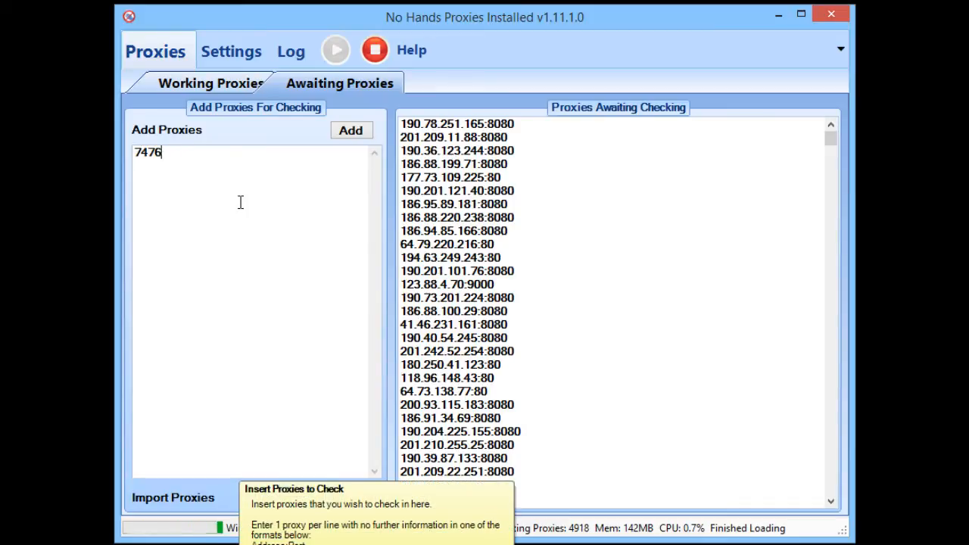
pyautogui.press('BackSpace')
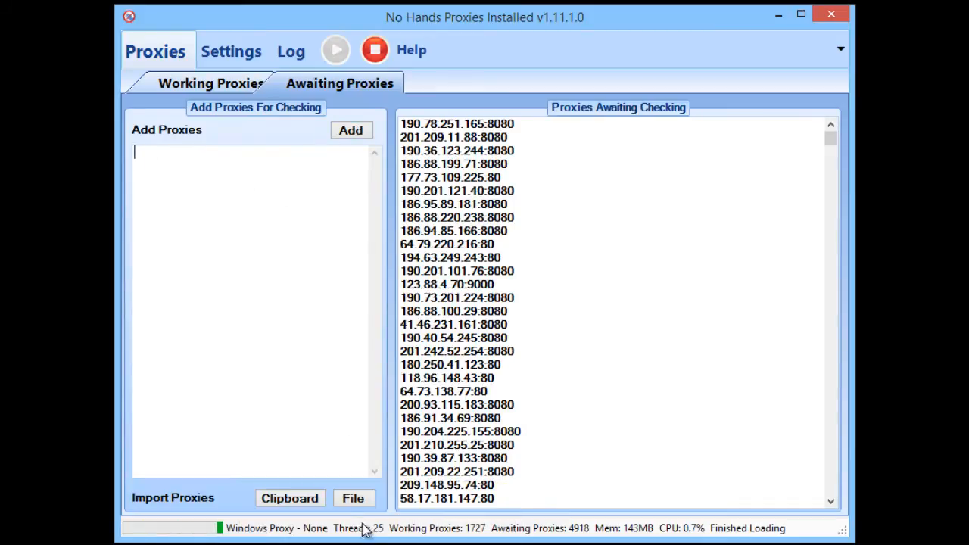
# - Look at importing proxies from a text file, cancel it, and browse the list of proxies awaiting checking
pyautogui.click(367, 506)
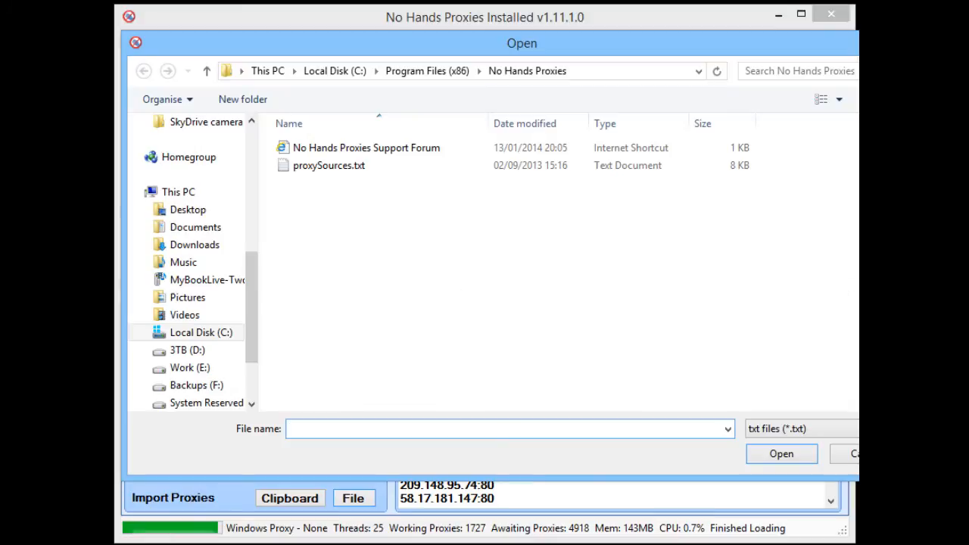
pyautogui.press('Escape')
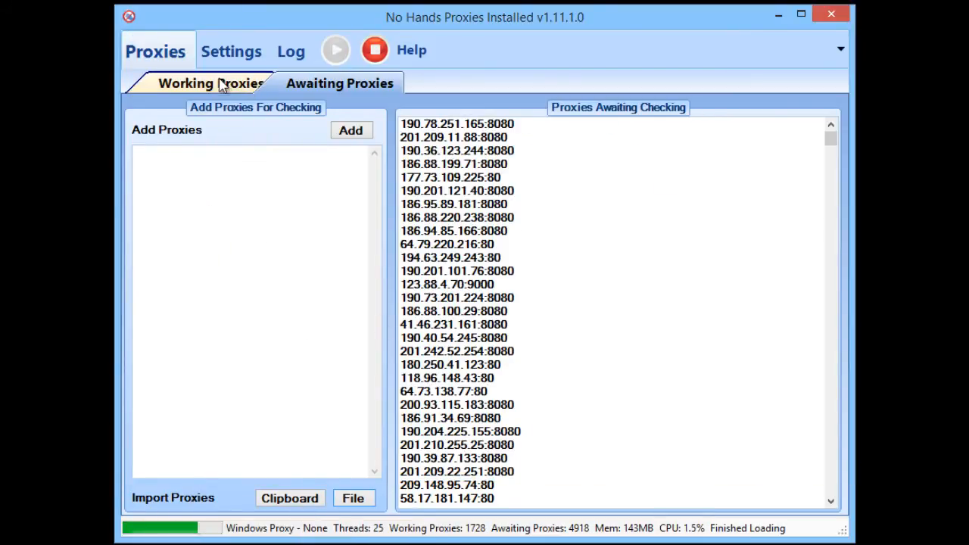
pyautogui.scroll(-17, 620, 268)
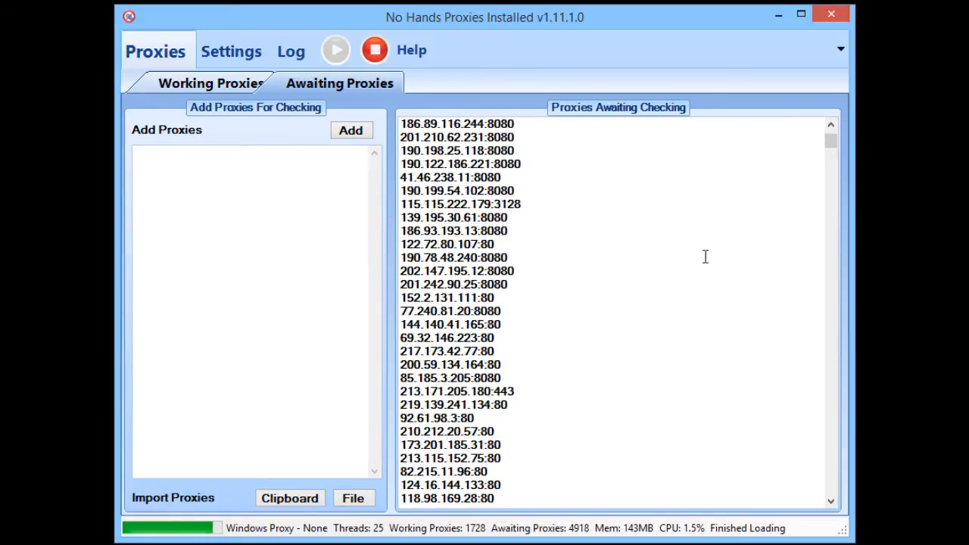
pyautogui.scroll(-5, 674, 162)
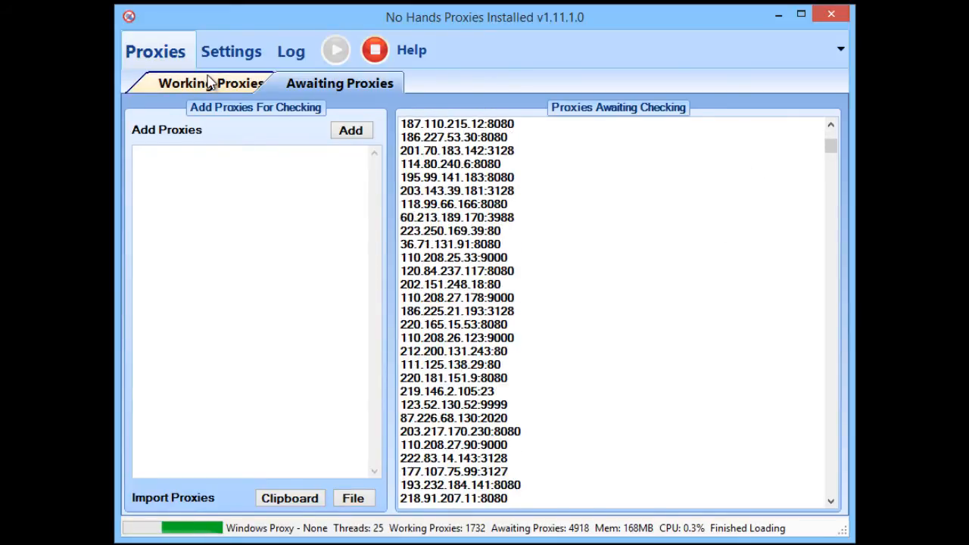
# - Review the output and selection choices available for working proxies, including the saved output options for selected proxies
pyautogui.click(211, 84)
pyautogui.rightClick(242, 285)
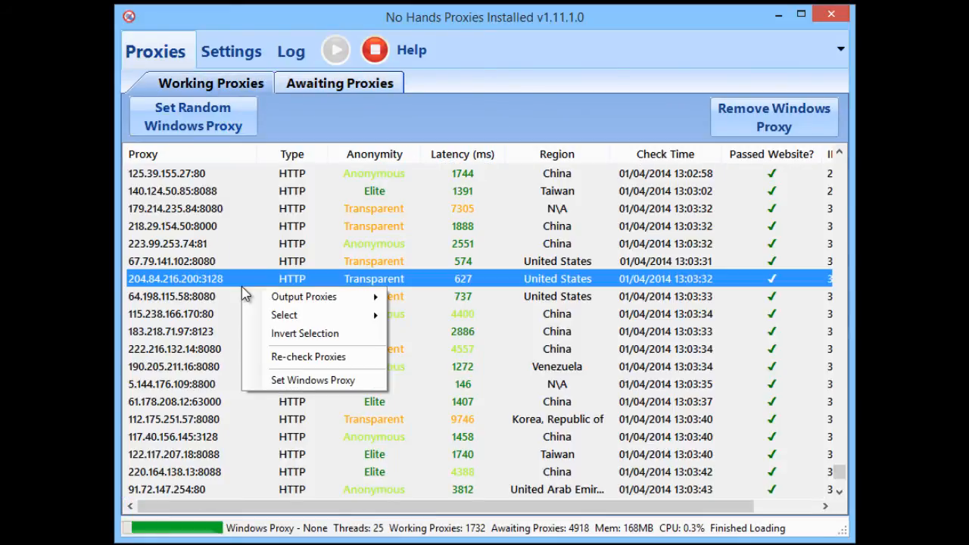
pyautogui.moveTo(284, 304)
pyautogui.moveTo(441, 309)
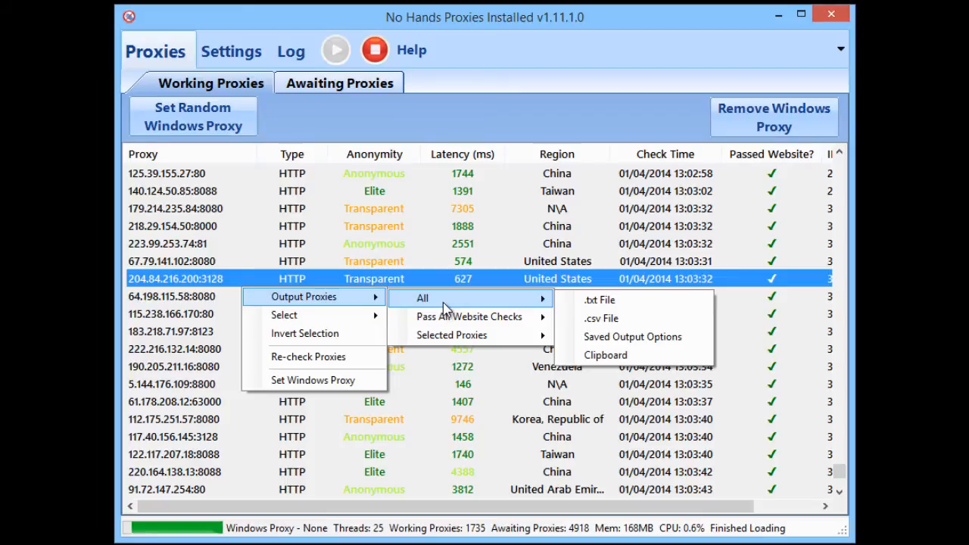
pyautogui.moveTo(461, 323)
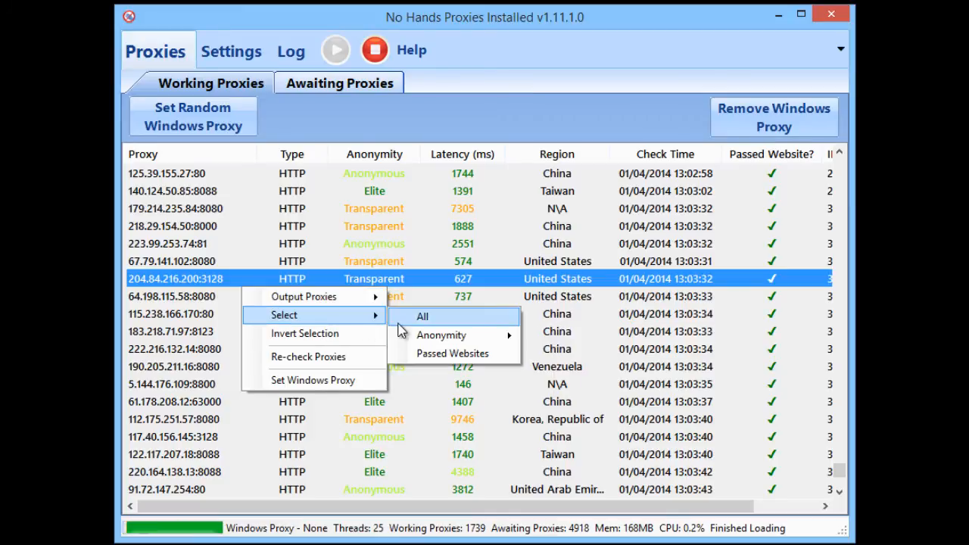
pyautogui.moveTo(320, 296)
pyautogui.moveTo(478, 334)
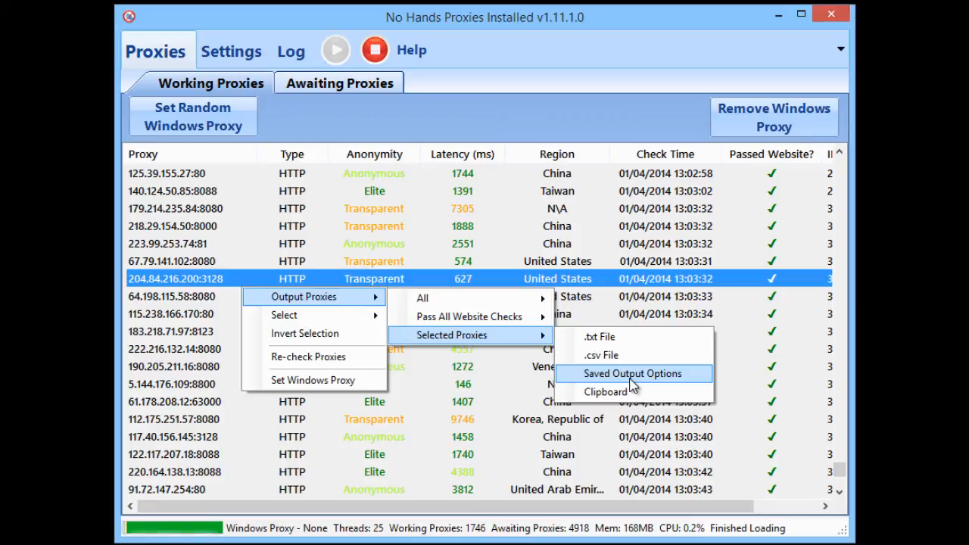
# - Turn on outputting the proxy list to email and to a local file in the output settings
pyautogui.click(229, 66)
pyautogui.click(226, 80)
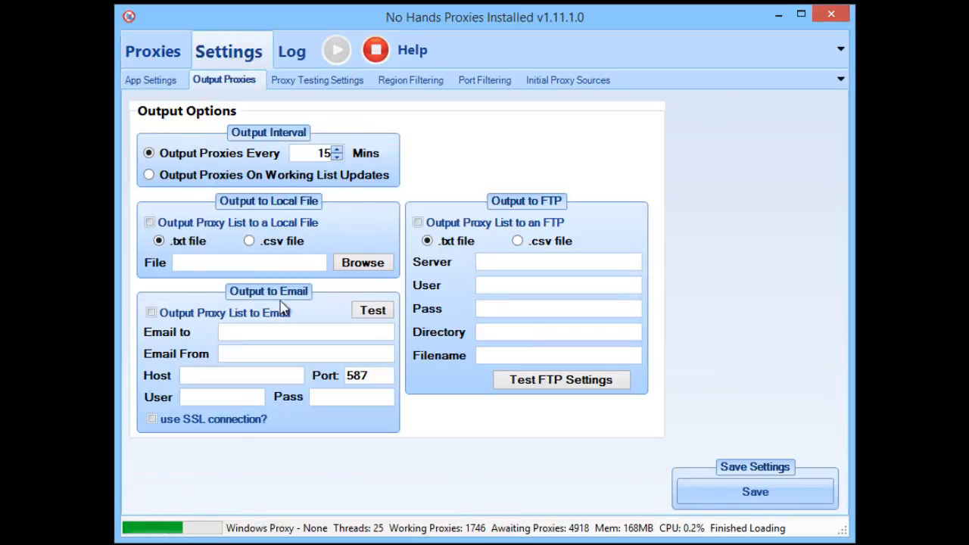
pyautogui.click(168, 317)
pyautogui.click(195, 226)
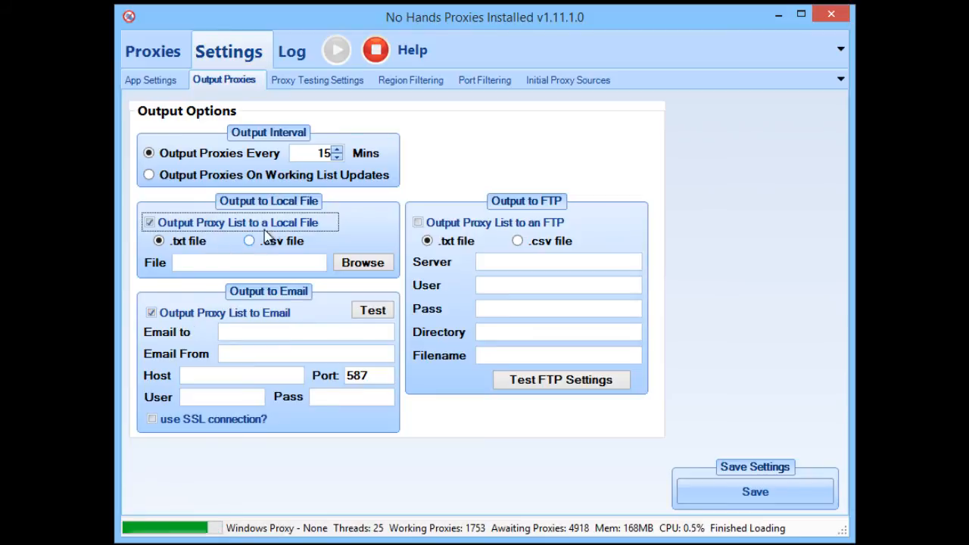
# - Return to the working proxies and review the output choices for the selected proxy 183.218.71.97:8123
pyautogui.click(166, 63)
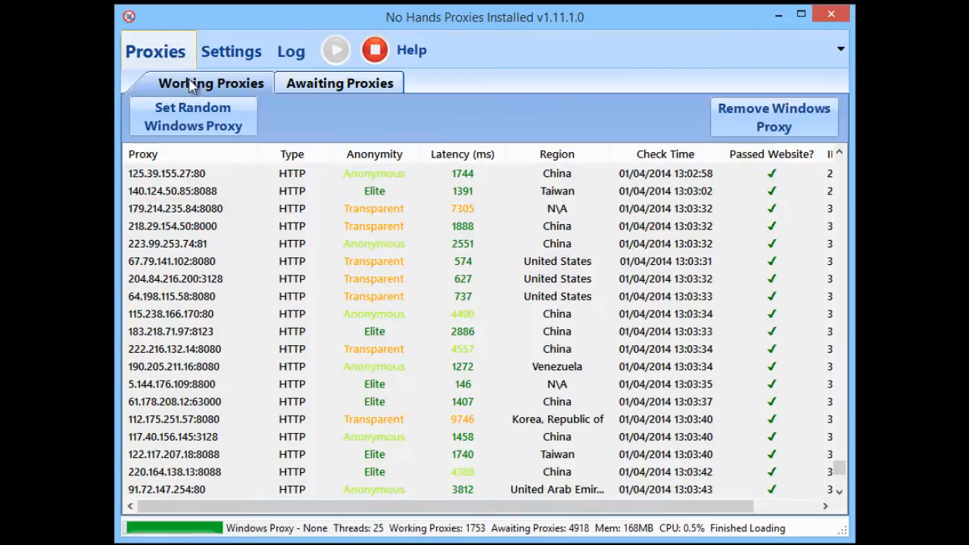
pyautogui.rightClick(288, 331)
pyautogui.moveTo(376, 349)
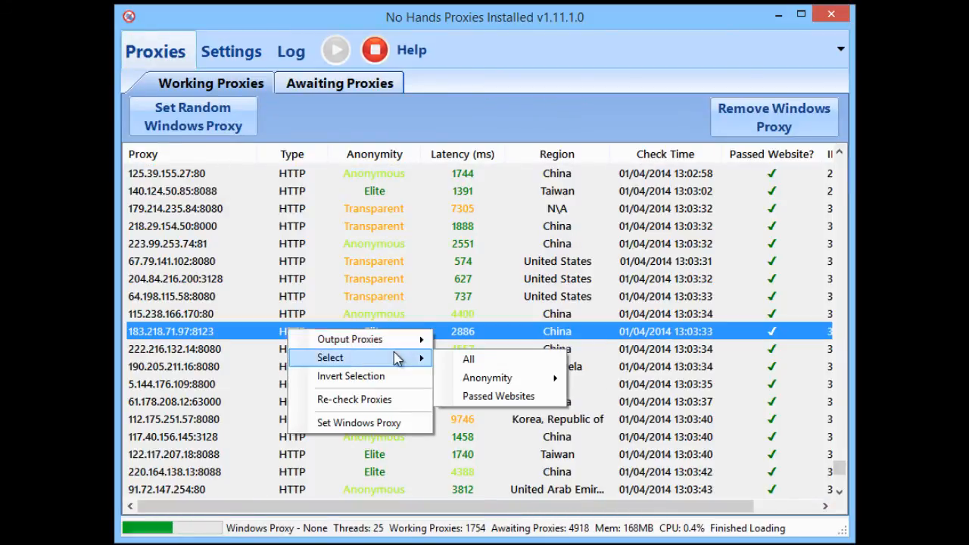
pyautogui.moveTo(479, 385)
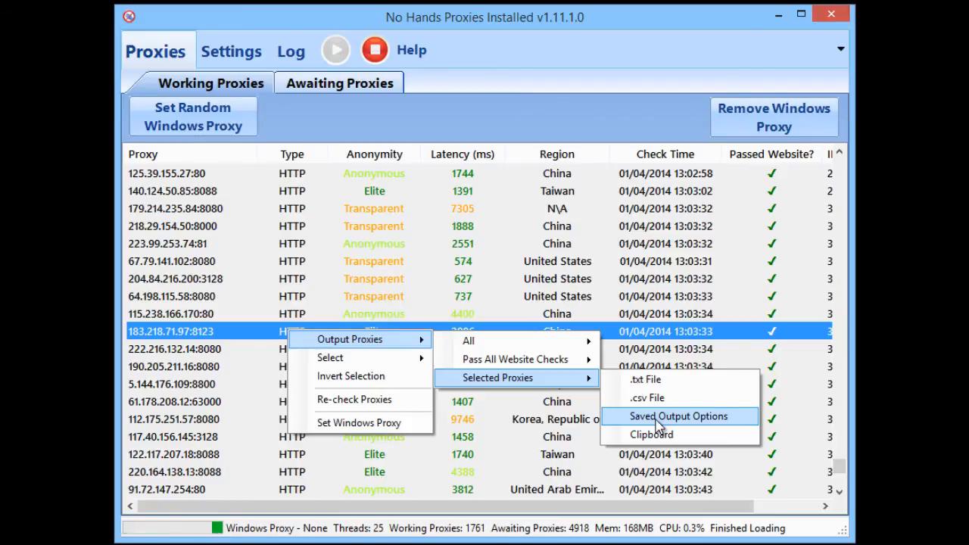
# - Select all of the working proxies, and clear that selection
pyautogui.moveTo(344, 357)
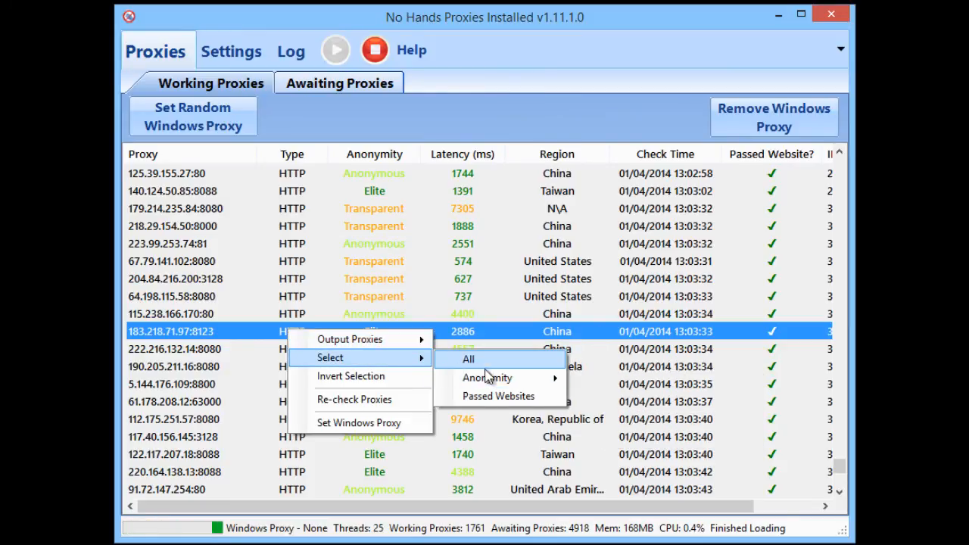
pyautogui.click(508, 365)
pyautogui.rightClick(431, 319)
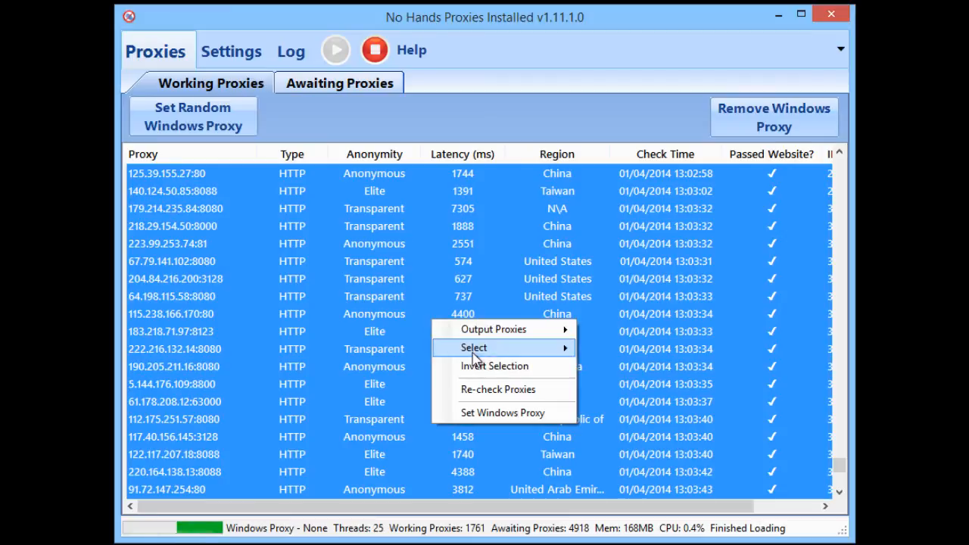
pyautogui.click(482, 354)
# - Select the working proxies with Transparent anonymity and review the actions available for them
pyautogui.rightClick(482, 354)
pyautogui.moveTo(540, 375)
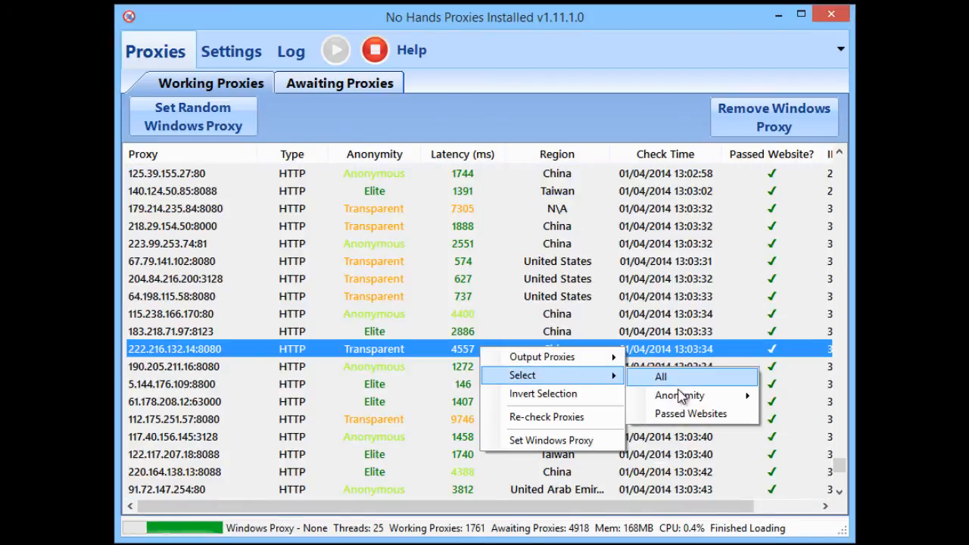
pyautogui.moveTo(679, 395)
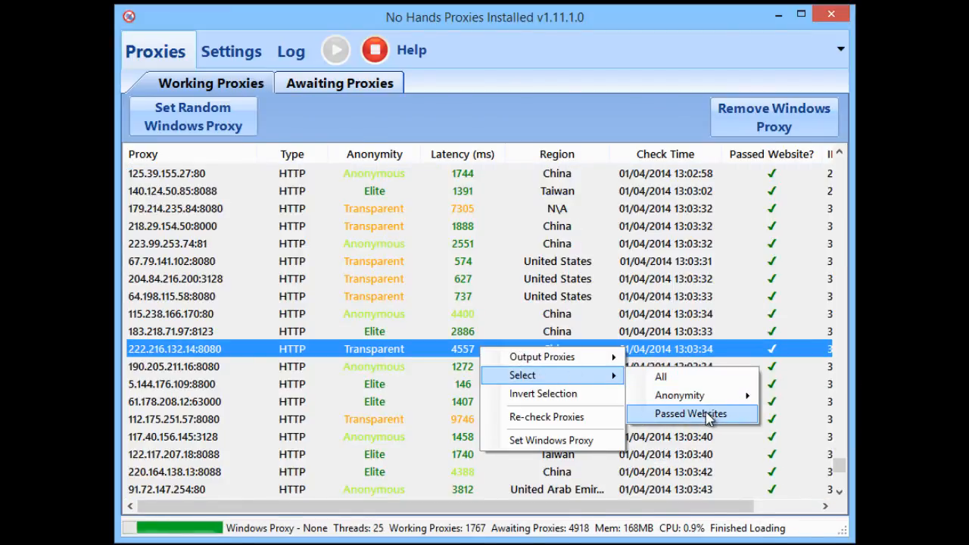
pyautogui.moveTo(726, 396)
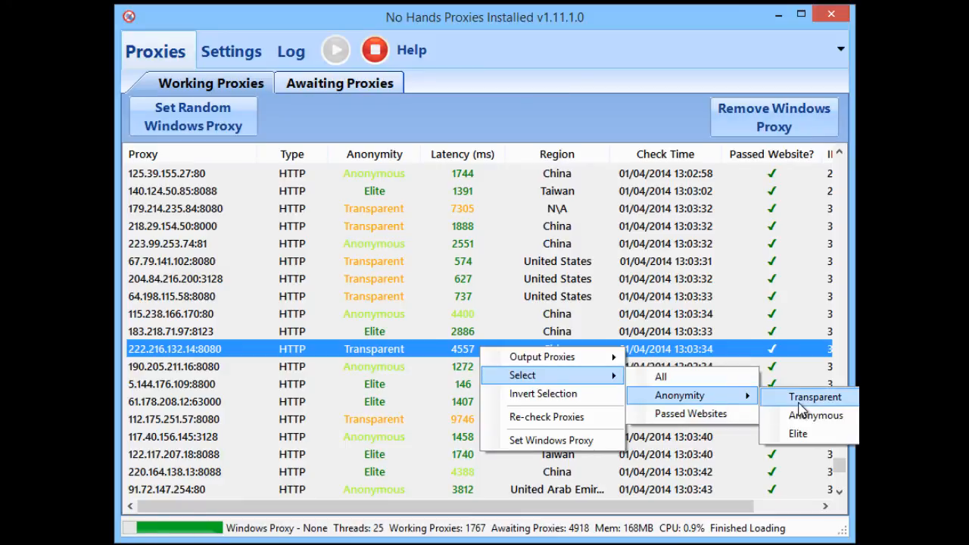
pyautogui.click(799, 403)
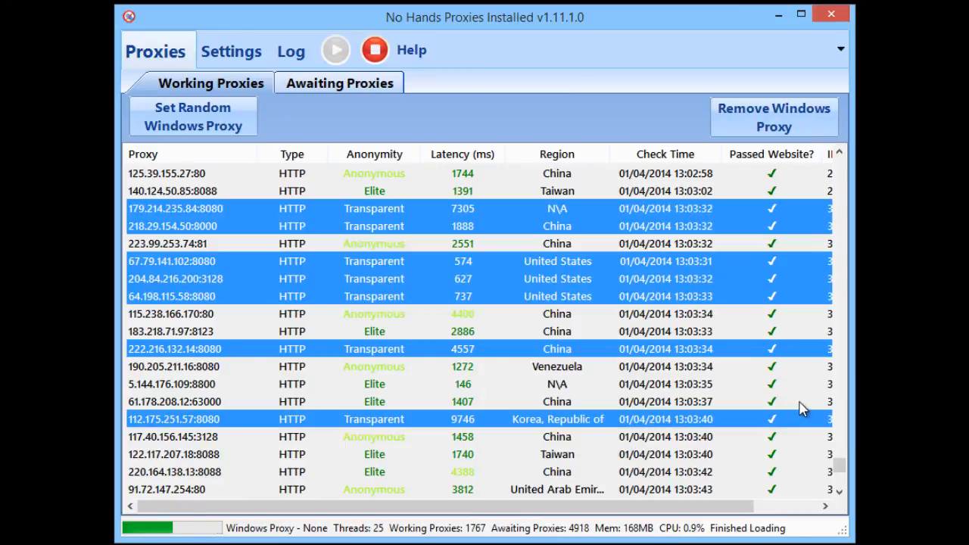
pyautogui.rightClick(306, 290)
pyautogui.moveTo(371, 294)
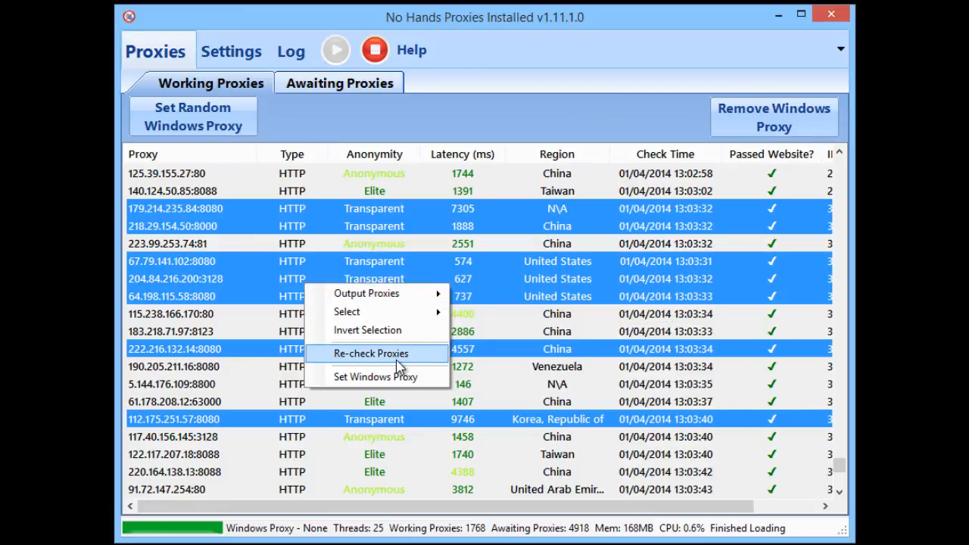
# - Try 115.238.166.170:80 as the Windows proxy, and remove the Windows proxy
pyautogui.click(492, 318)
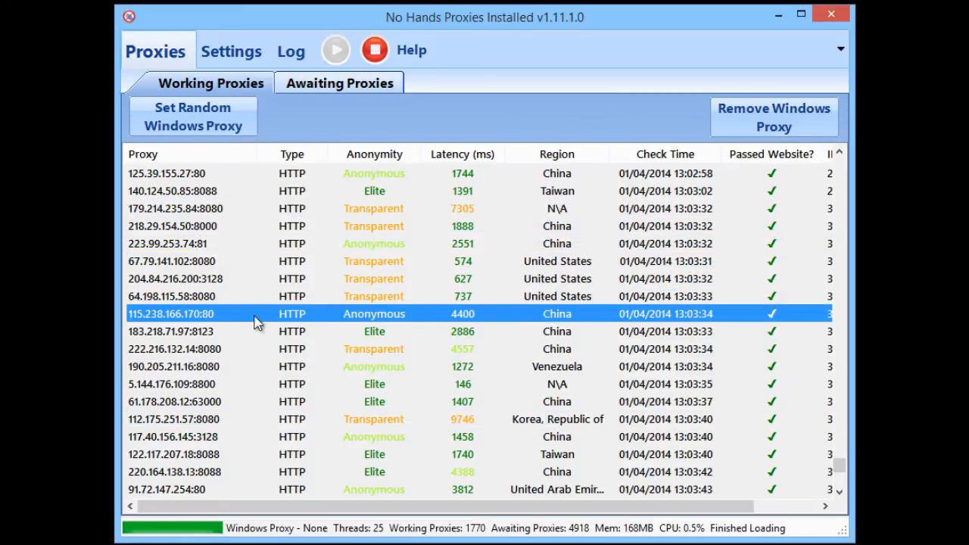
pyautogui.rightClick(168, 321)
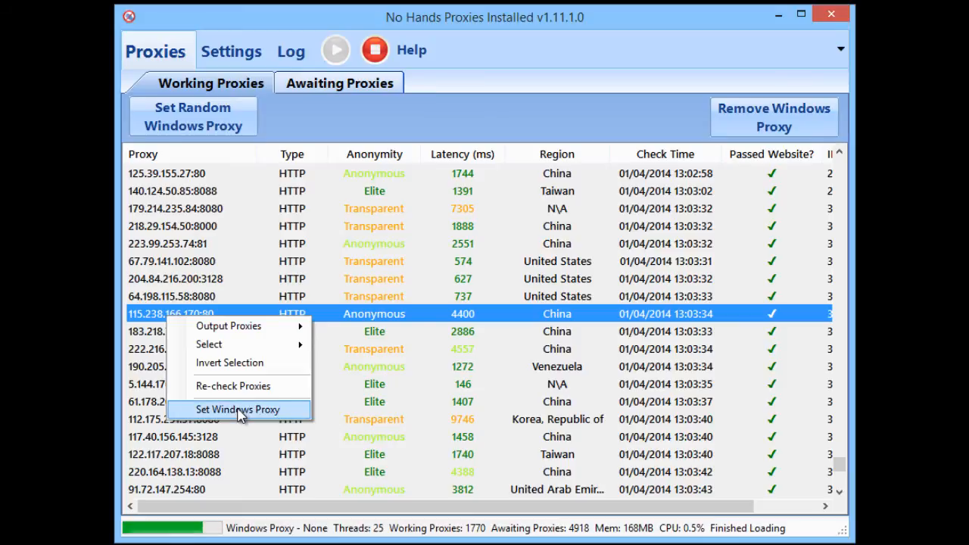
pyautogui.click(243, 409)
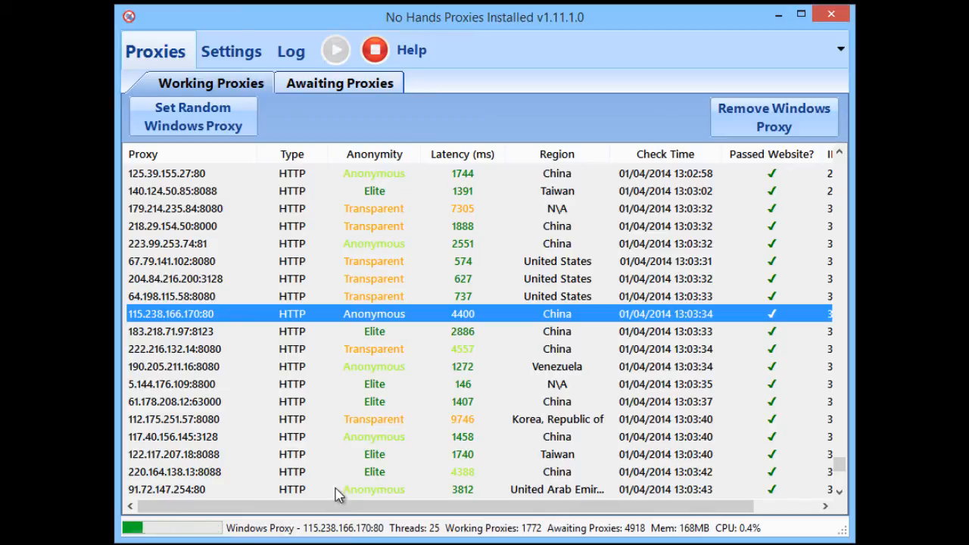
pyautogui.click(757, 134)
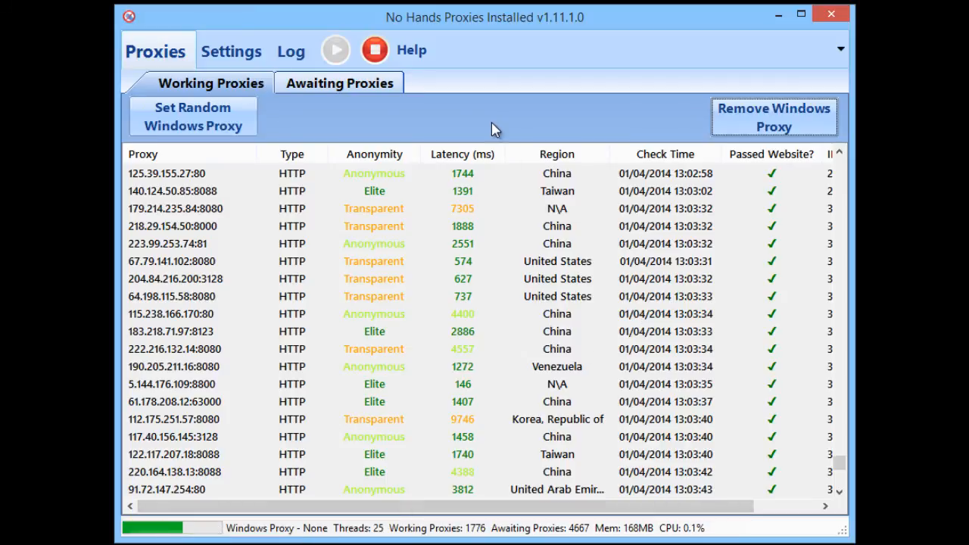
# - Open the user manual's help topic on the Proxies tab
pyautogui.click(424, 53)
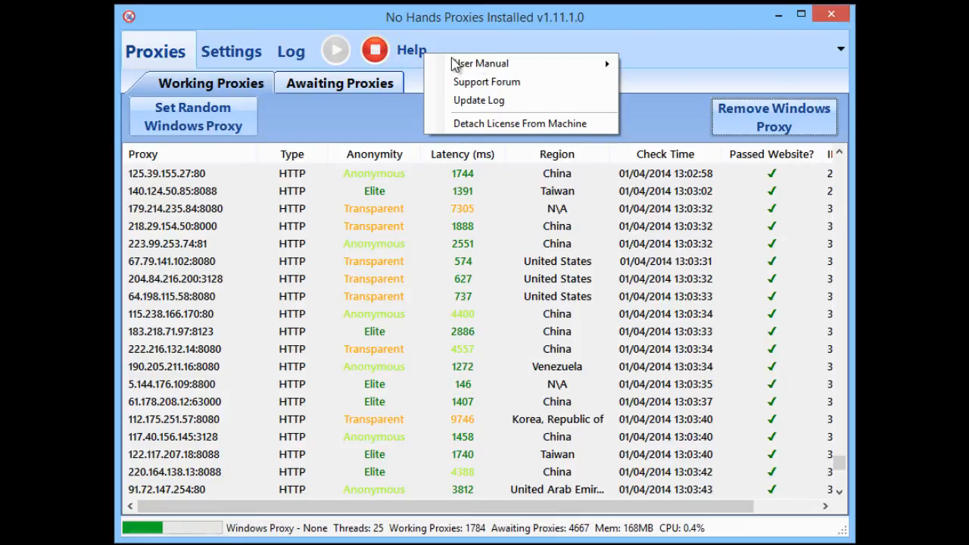
pyautogui.moveTo(494, 67)
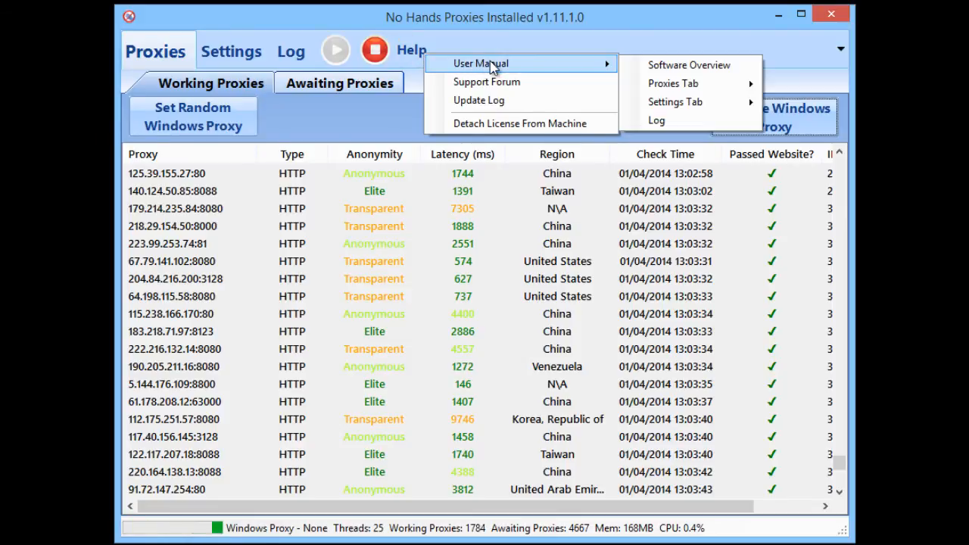
pyautogui.click(694, 91)
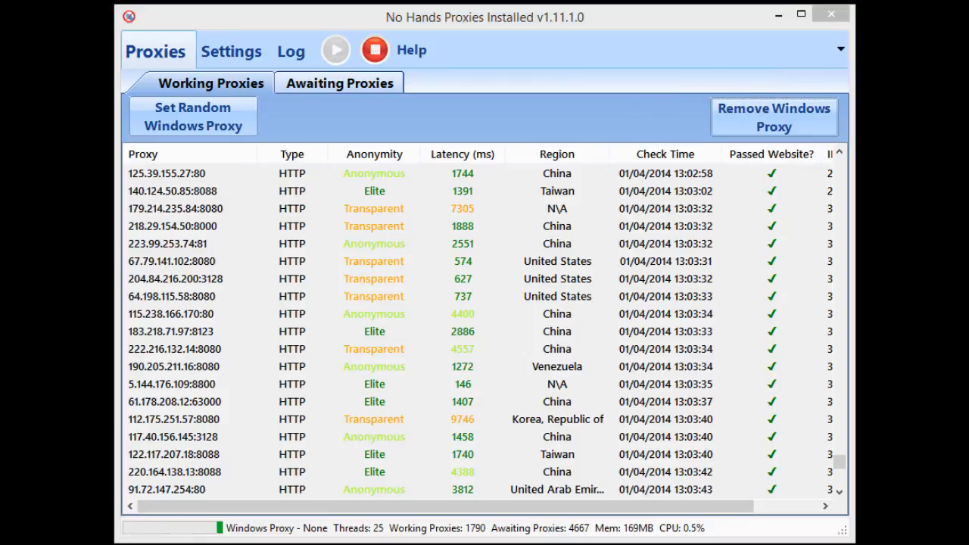
# - Review the other help entries, including the Settings Tab topic, Support Forum, Update Log and license detachment
pyautogui.click(420, 53)
pyautogui.moveTo(454, 66)
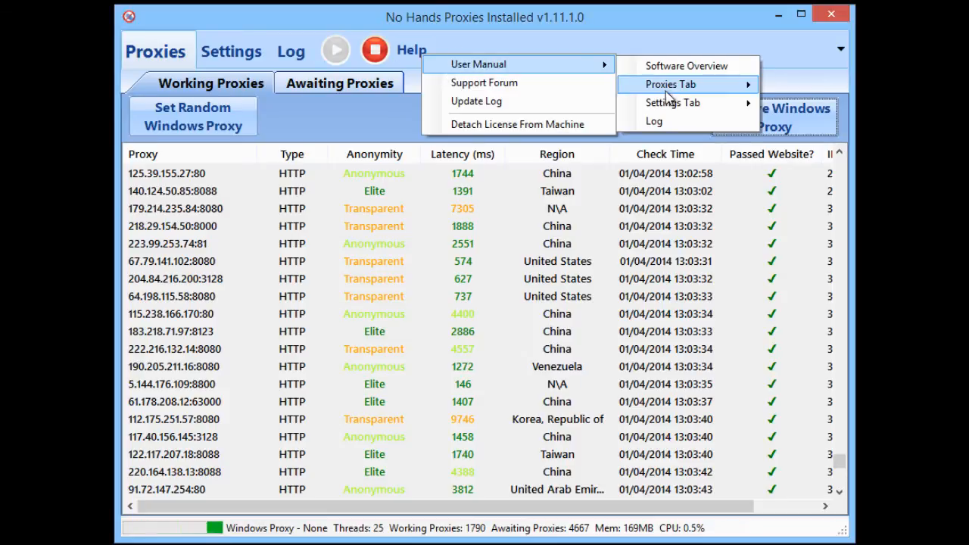
pyautogui.moveTo(681, 111)
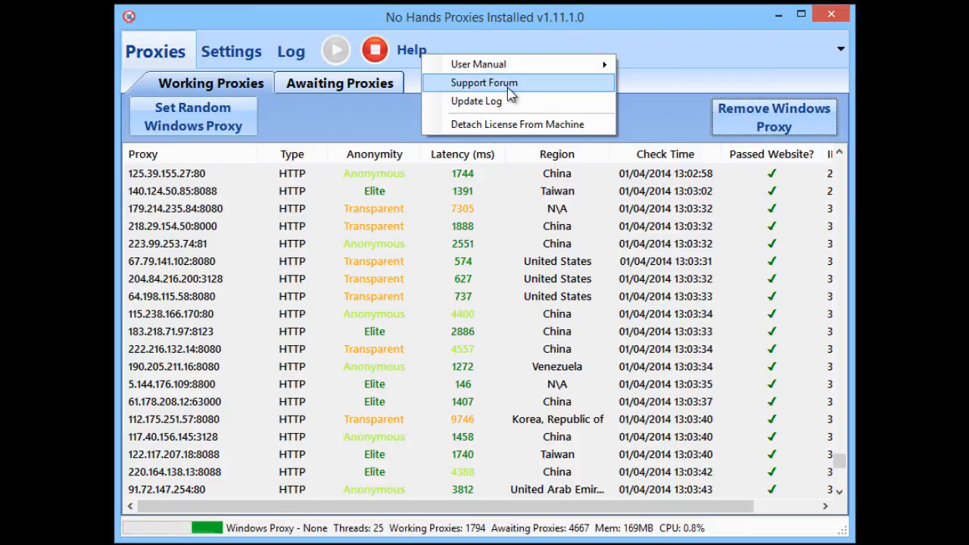
pyautogui.moveTo(536, 69)
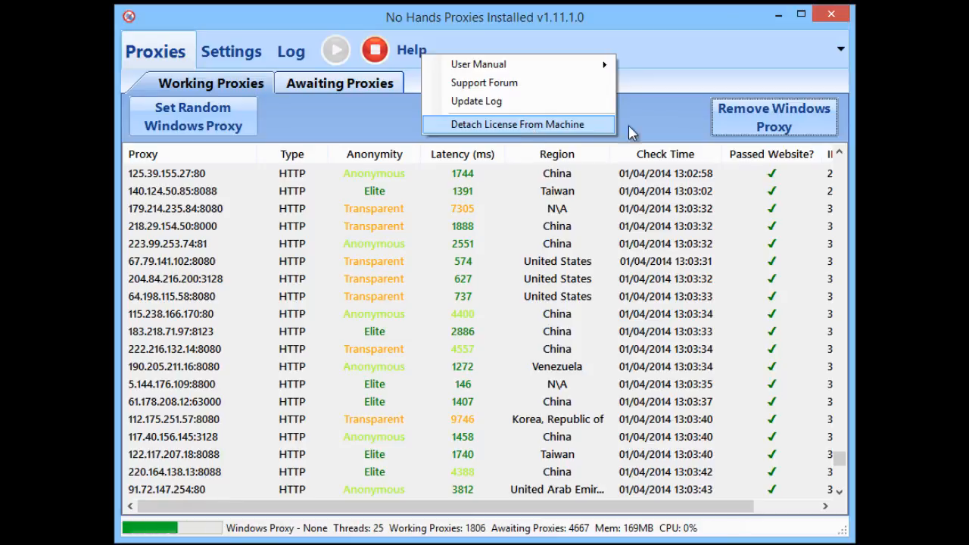
pyautogui.click(665, 86)
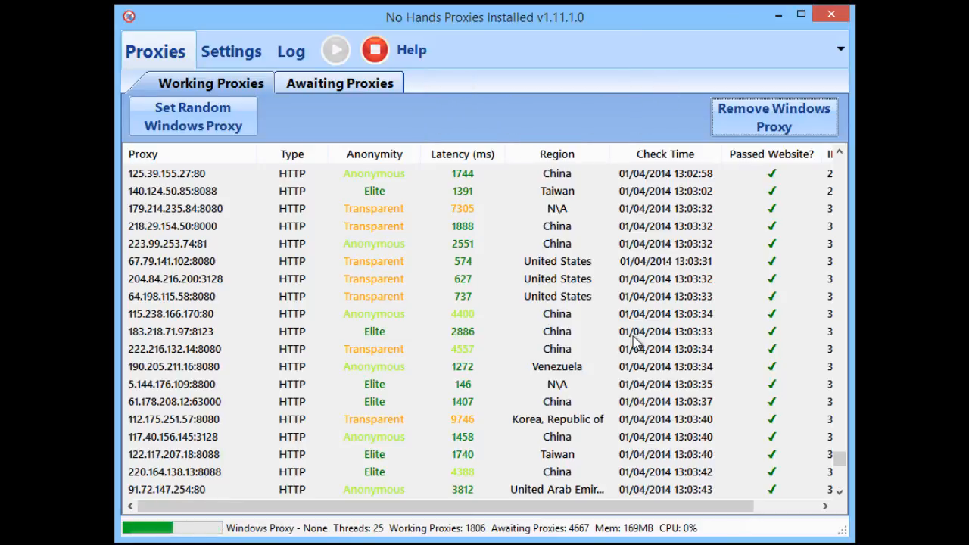